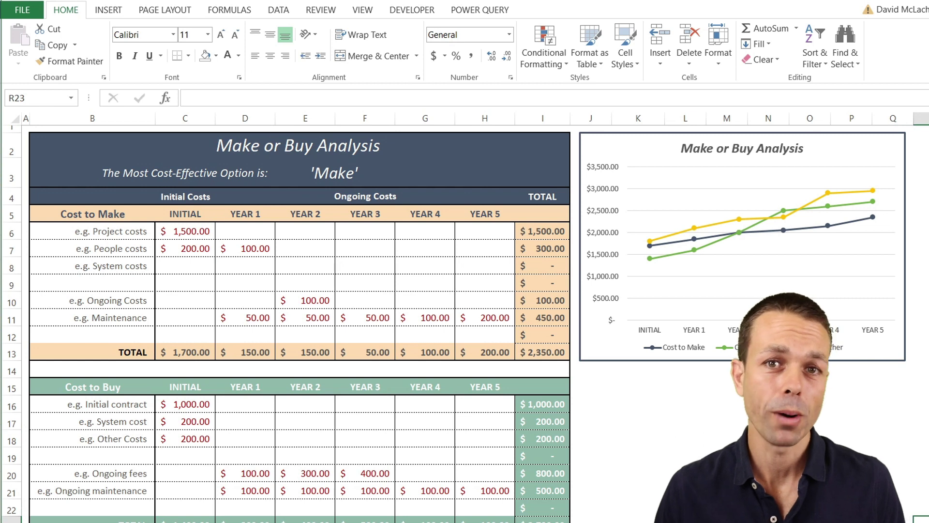
Step: Review the Cost to Make and Cost to Buy entries and the formula behind the most cost-effective option
left_click(103, 232)
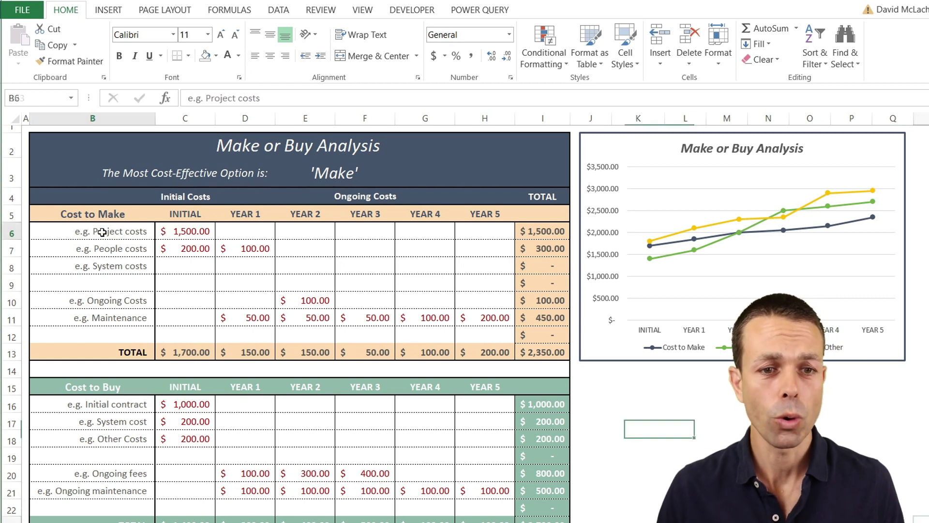
left_click(498, 333, "shift")
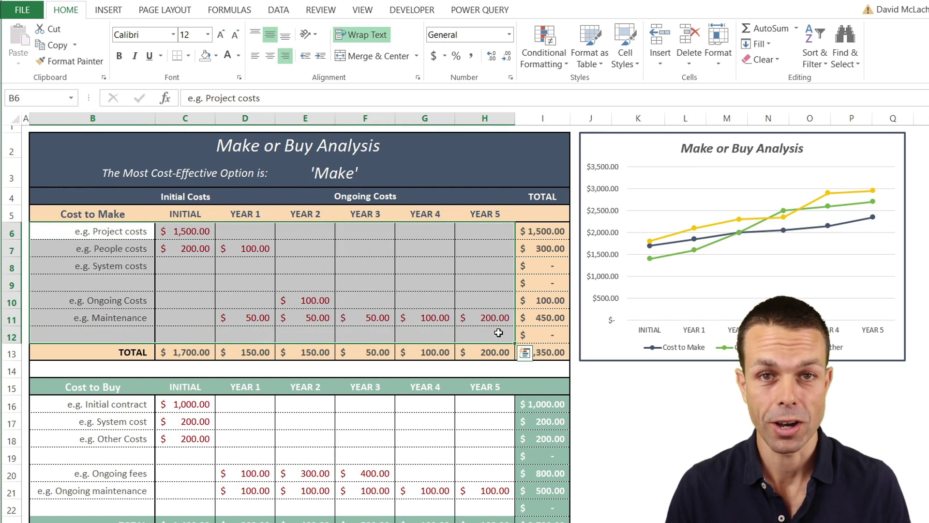
left_click(296, 417)
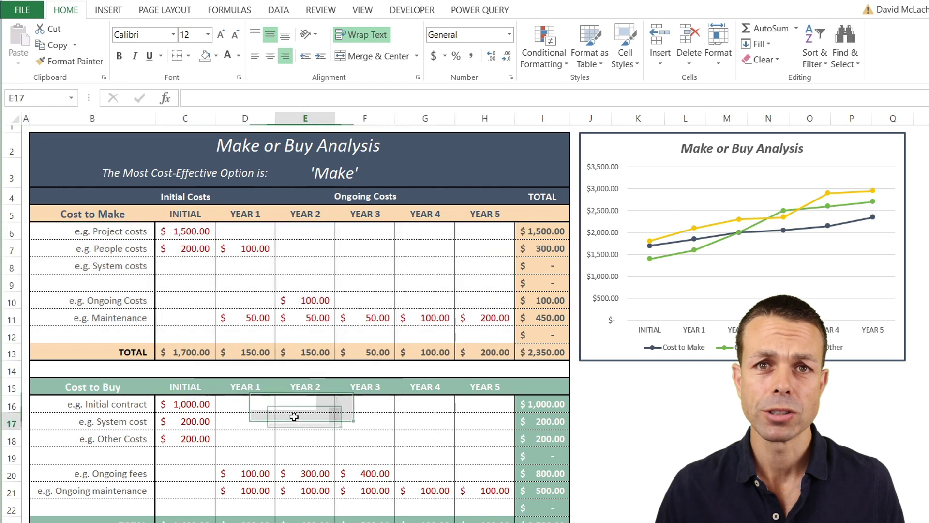
left_click(119, 389)
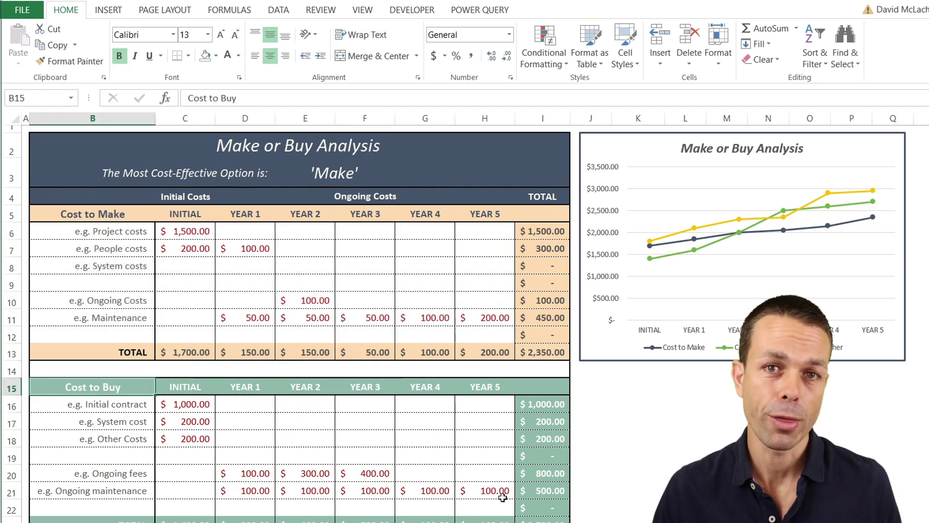
left_click(247, 249)
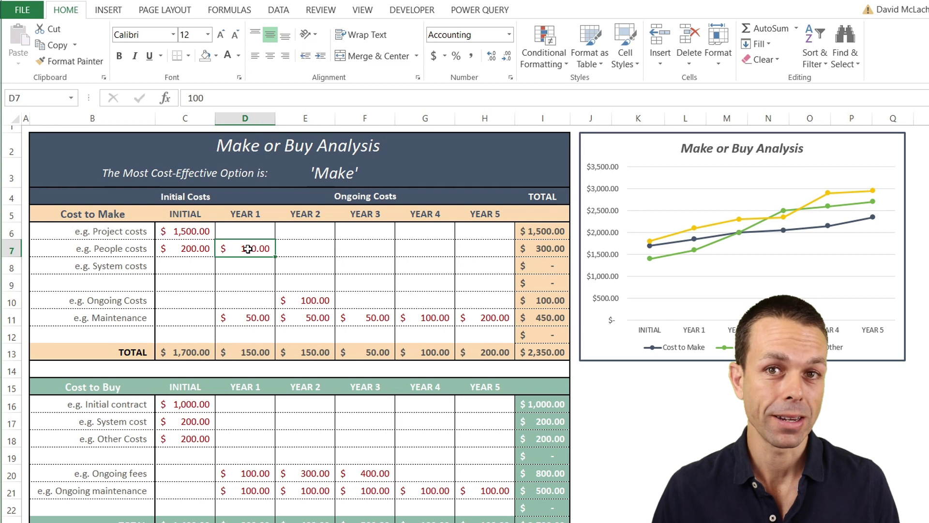
left_click(193, 411)
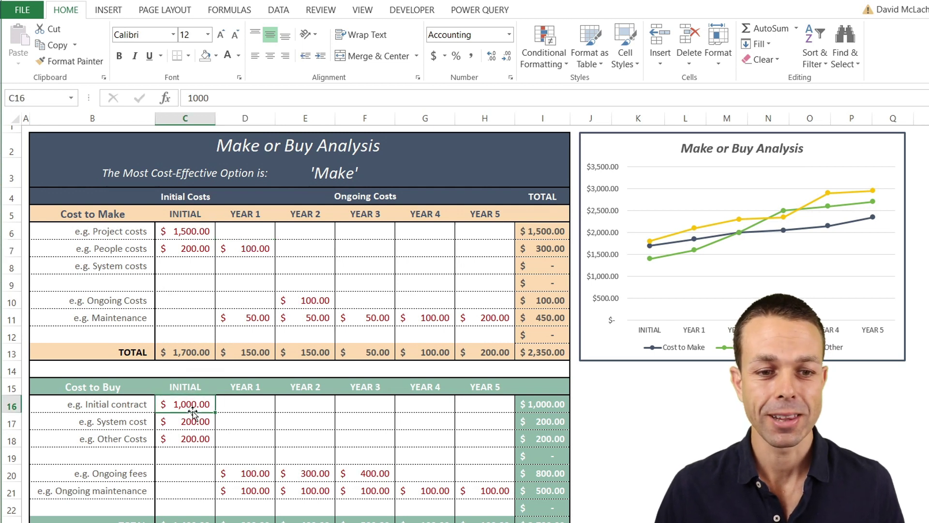
left_click(245, 472)
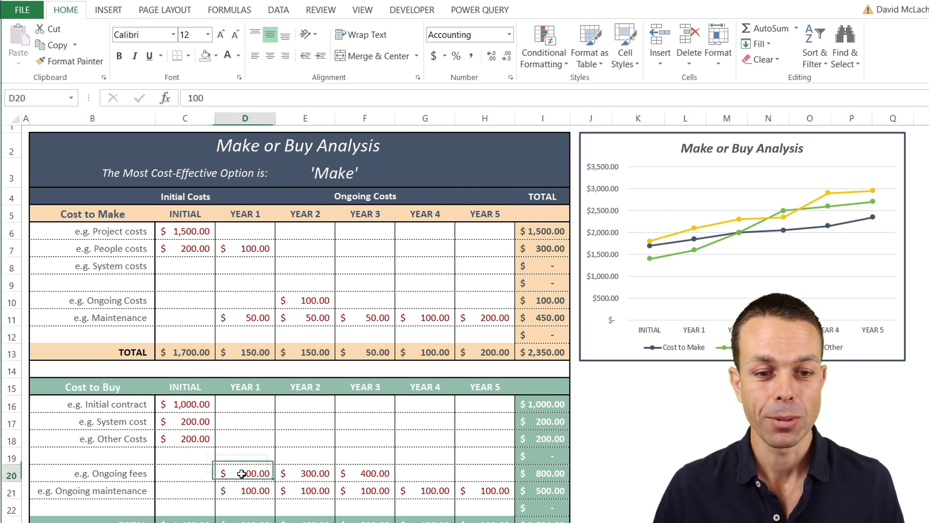
left_click_drag(479, 481, 485, 477)
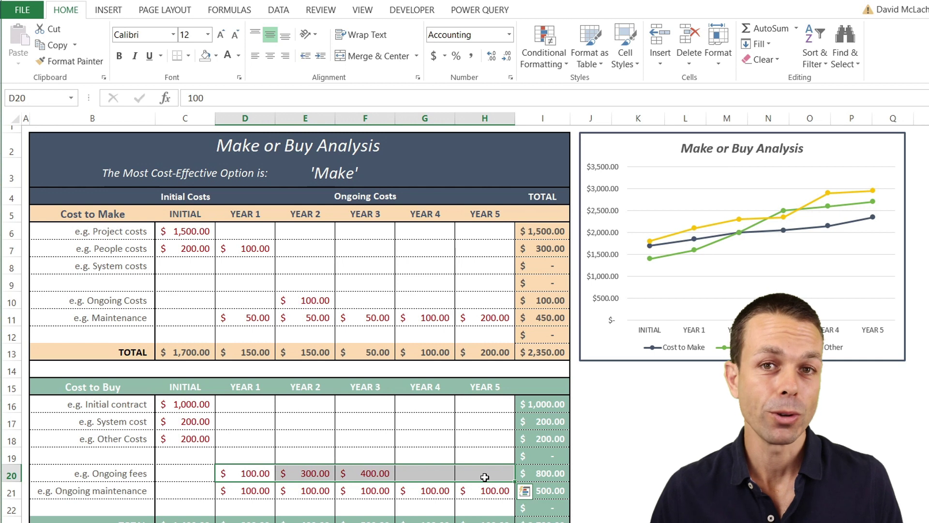
left_click(262, 283)
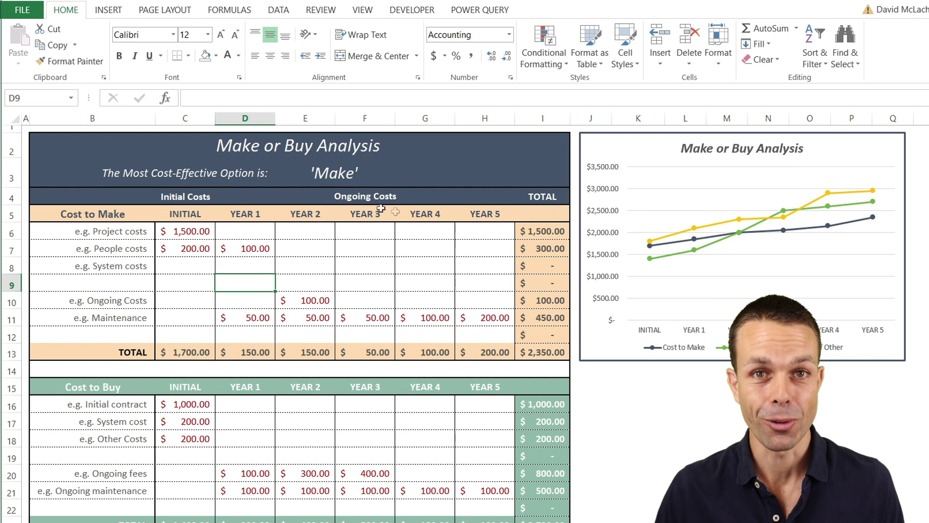
left_click(347, 173)
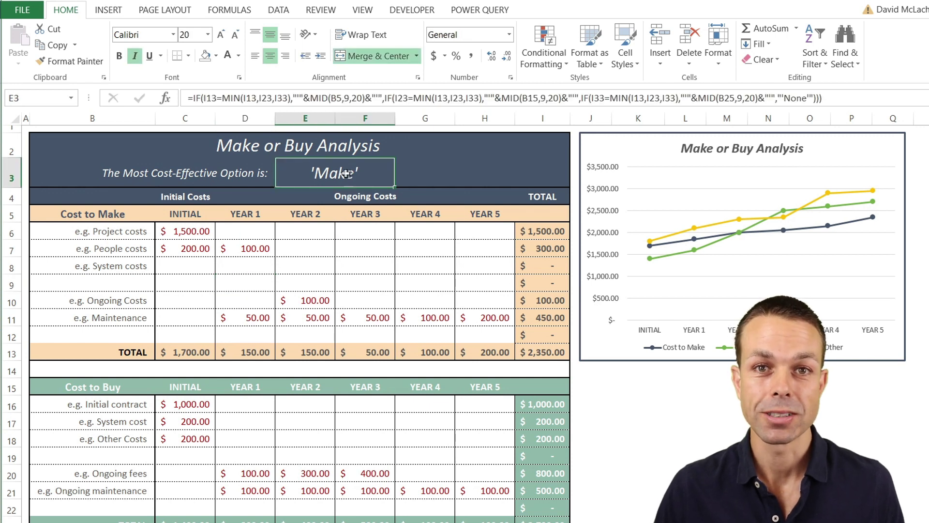
left_click(334, 261)
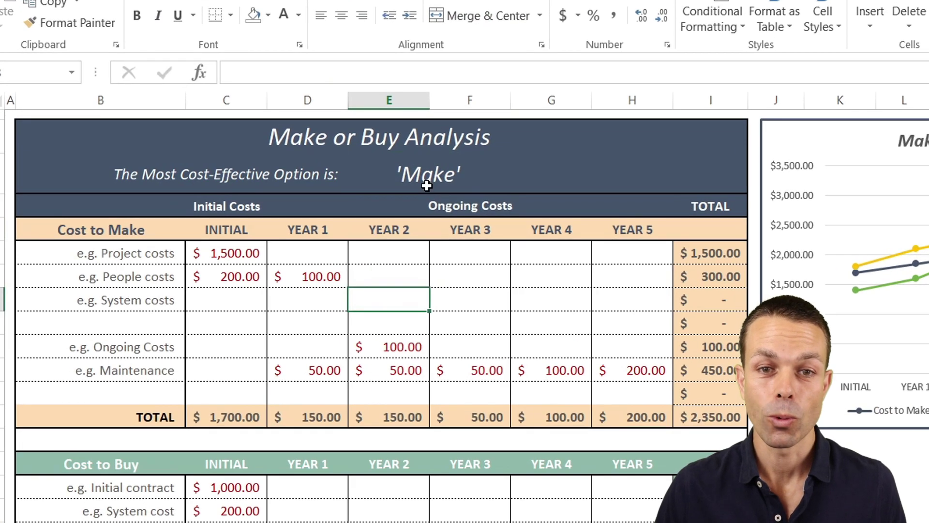
left_click(130, 232)
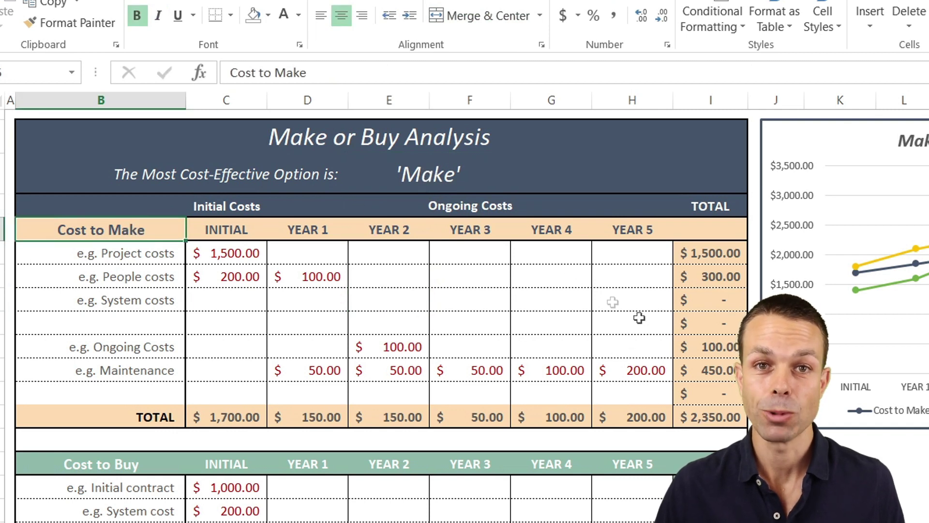
Step: Enter a Year 4 cost of 500 in cell G9, the blank row under System costs in Cost to Make
left_click(541, 324)
type("500")
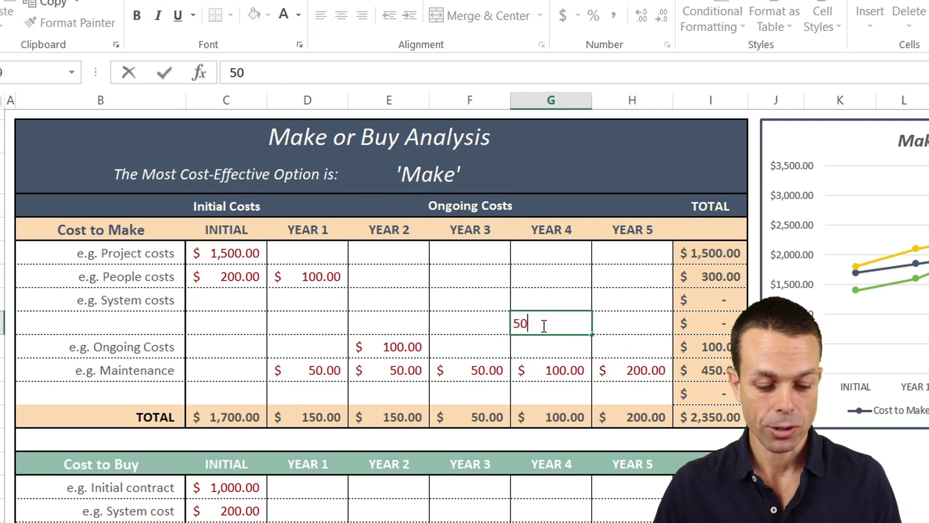
left_click(446, 329)
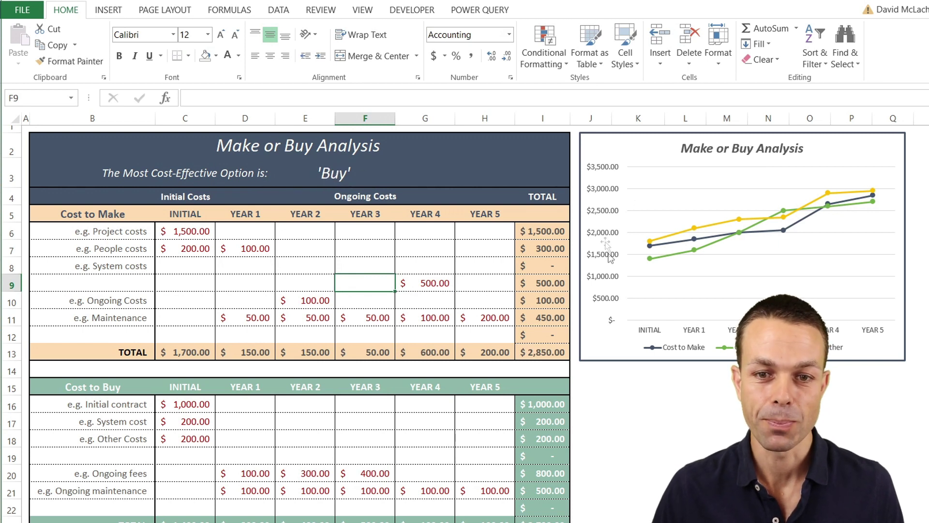
Step: Inspect the Cost to Buy line's Year 5 point in the Make or Buy Analysis chart
left_click(626, 361)
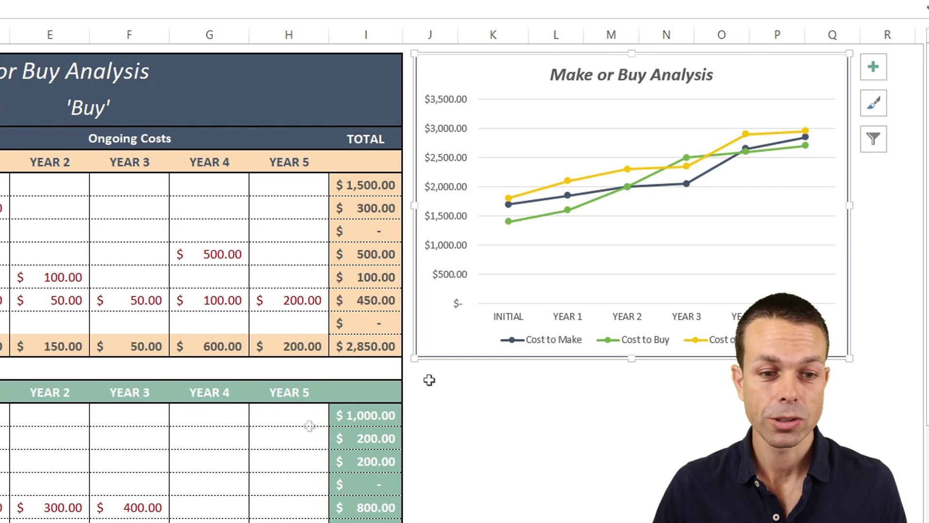
mouse_move(804, 149)
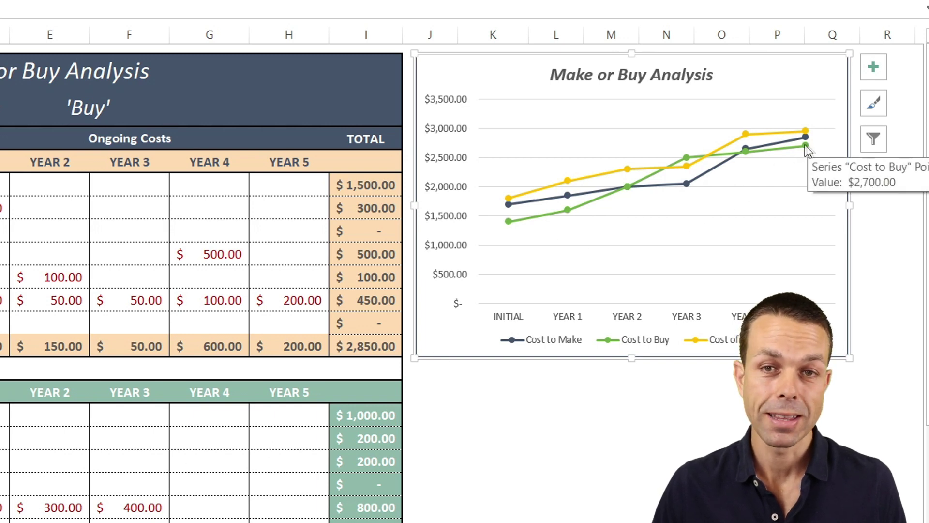
key("Escape")
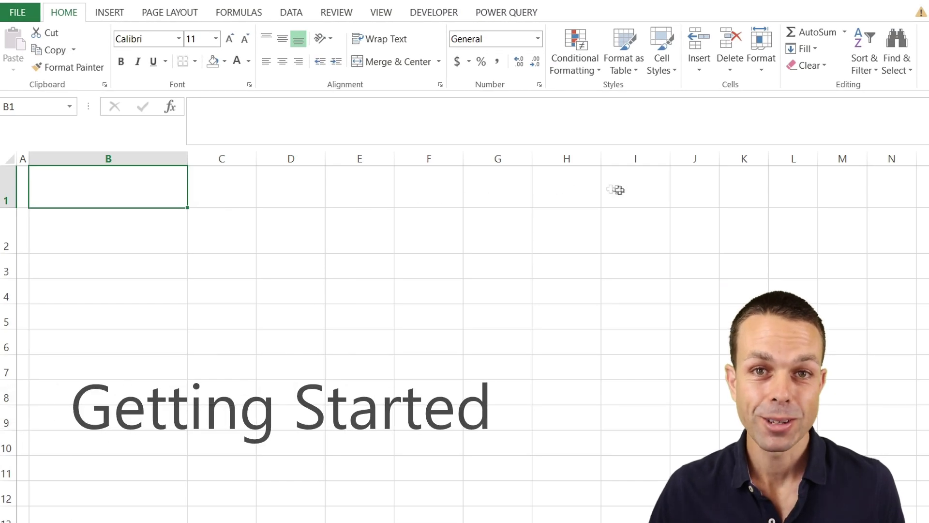
Step: Fill cells B1:I2 of the blank sheet with dark blue-grey as a header block
left_click_drag(617, 190, 641, 228)
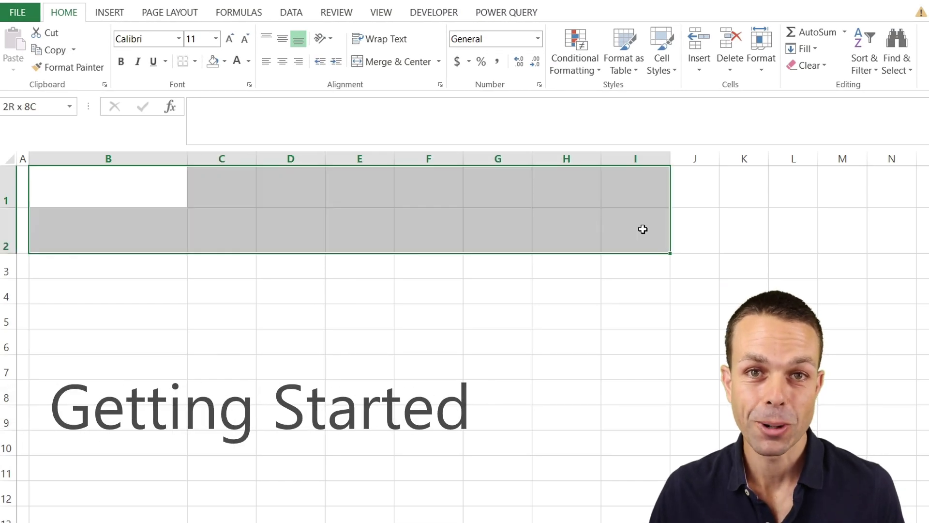
left_click(224, 61)
left_click(224, 208)
left_click(273, 204)
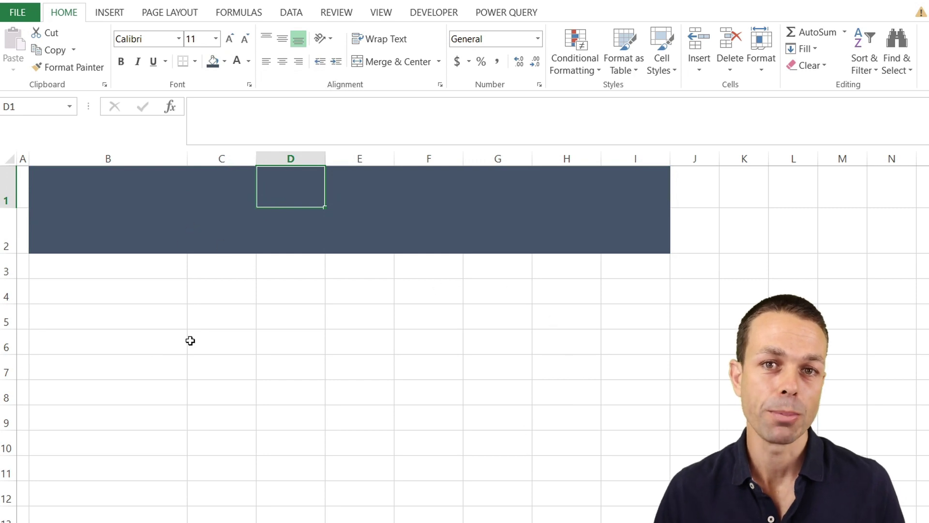
Step: Insert a blank row above the dark header block and shrink it to a thin margin
left_click(141, 258)
left_click_drag(435, 264, 627, 264)
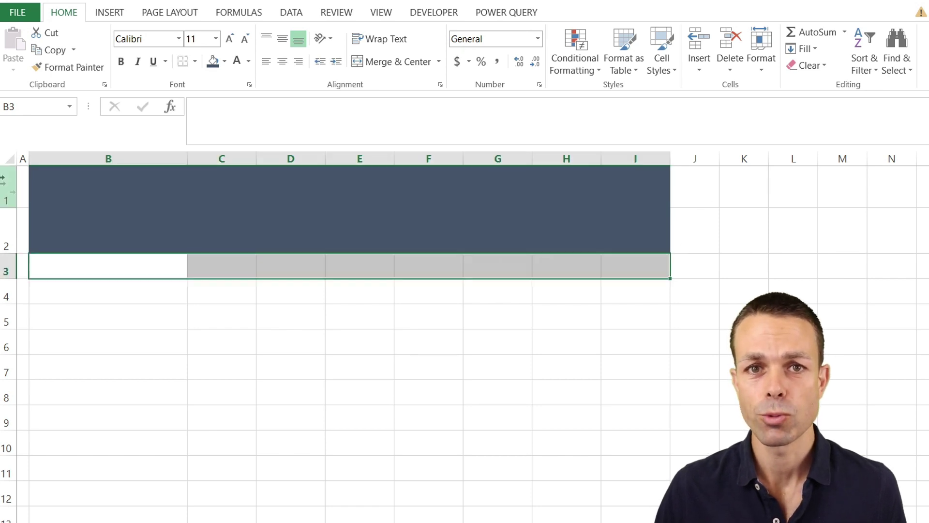
right_click(7, 186)
left_click(48, 298)
left_click_drag(6, 178, 6, 172)
left_click(230, 197)
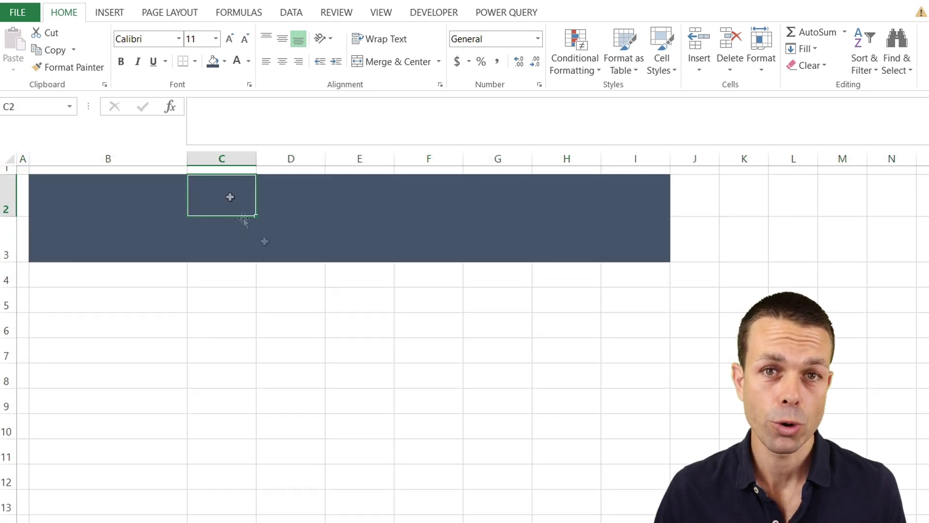
Step: Fill B4:I4 beneath the header block with light orange and give it a dark font color
left_click(79, 242)
left_click_drag(97, 280, 625, 281)
left_click(225, 62)
left_click(237, 207)
left_click(248, 61)
left_click(249, 137)
Step: Put a thick box border around the table area B4:I9
left_click(118, 406)
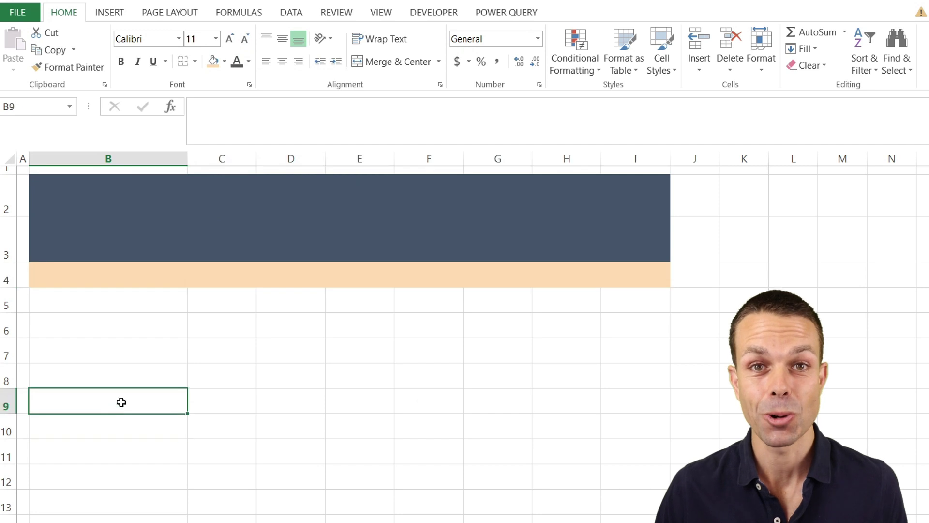
left_click(628, 403, "shift")
left_click(645, 284, "shift")
left_click(195, 62)
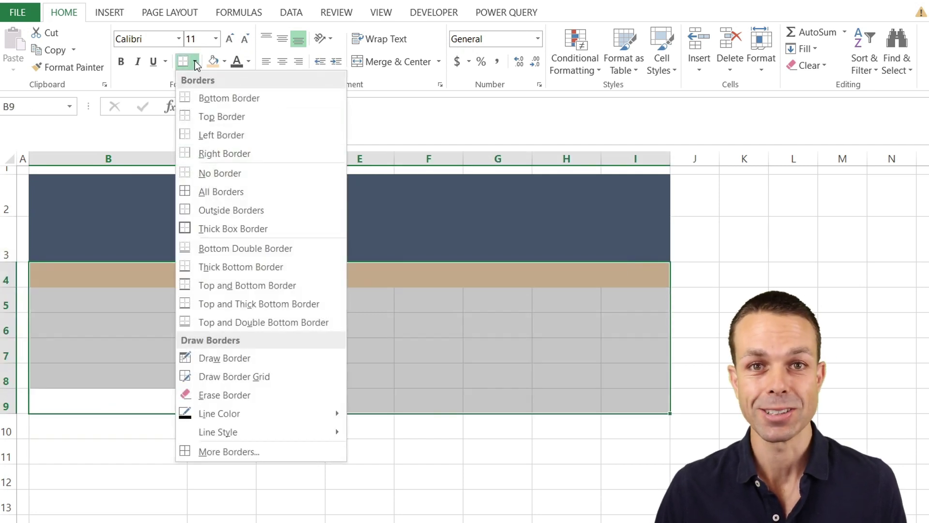
left_click(221, 228)
Step: Add thick box borders around the orange row B4:I4 and around the dark header block B2:I3
left_click(89, 280)
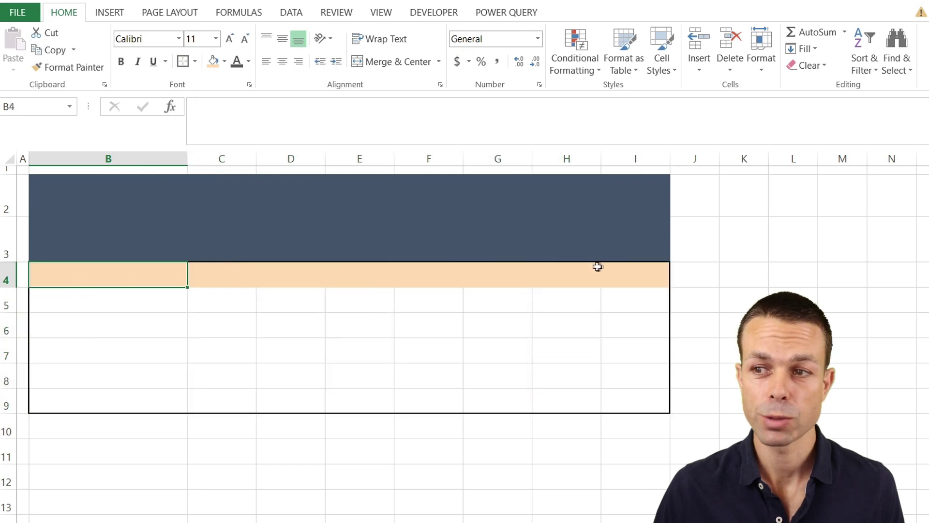
left_click(627, 279, "shift")
left_click_drag(55, 182, 644, 254)
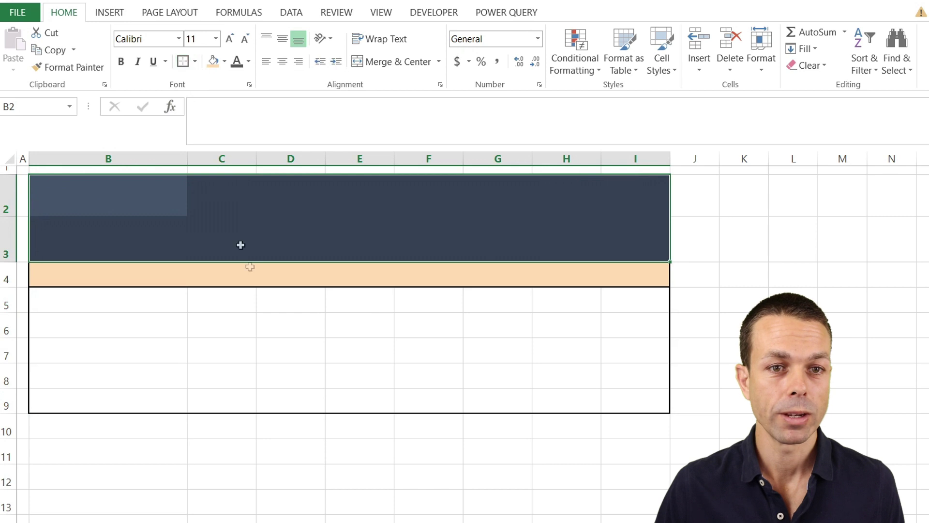
left_click(222, 275)
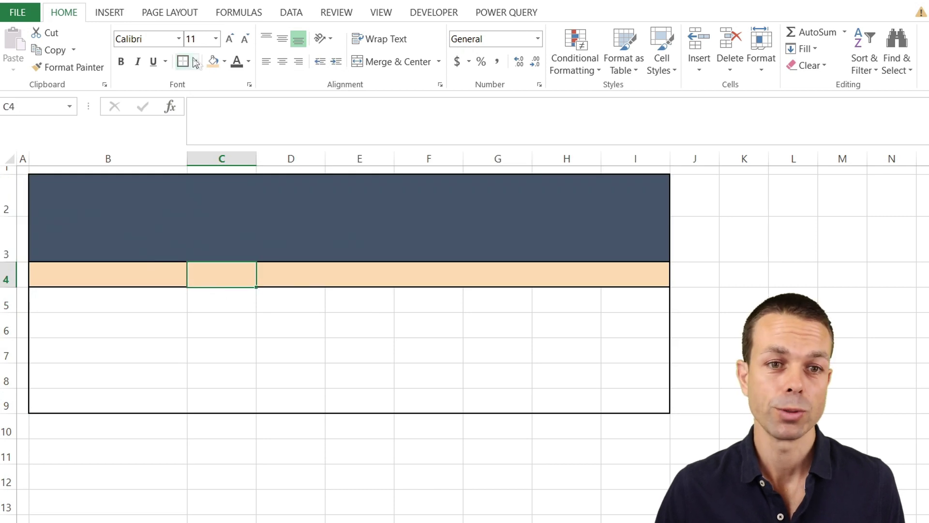
Step: Give B5:I9 dotted horizontal and thin solid vertical inside borders, keeping the thick outline
left_click(115, 301)
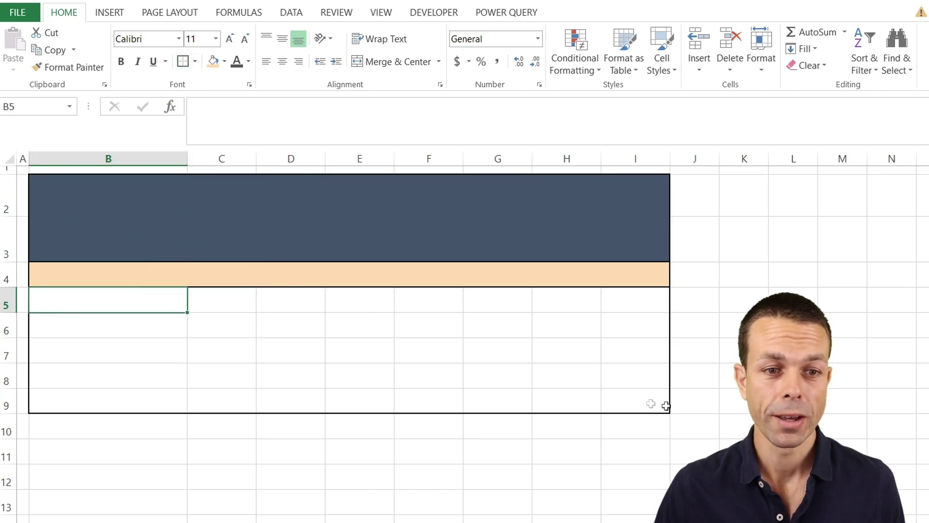
left_click(672, 405, "shift")
left_click(194, 62)
left_click(214, 450)
left_click_drag(644, 128, 495, 130)
left_click(371, 224)
left_click(534, 284)
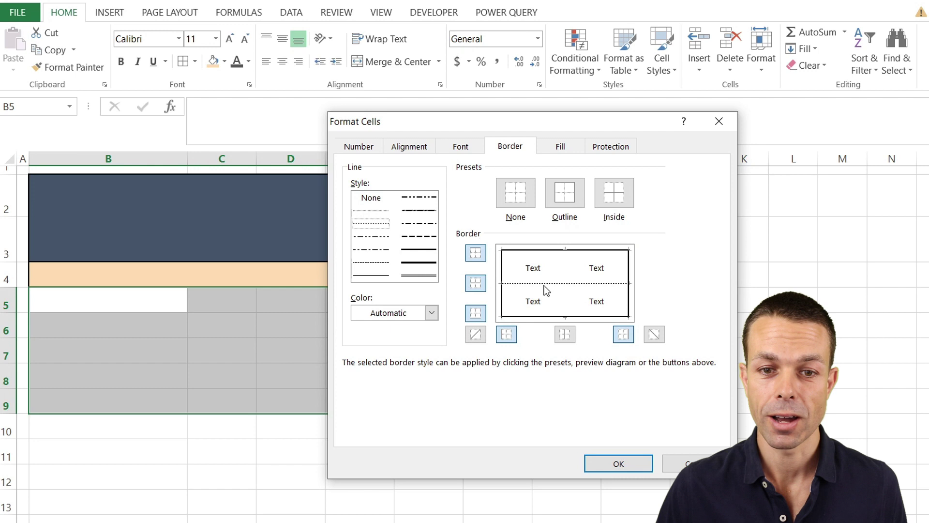
left_click(371, 275)
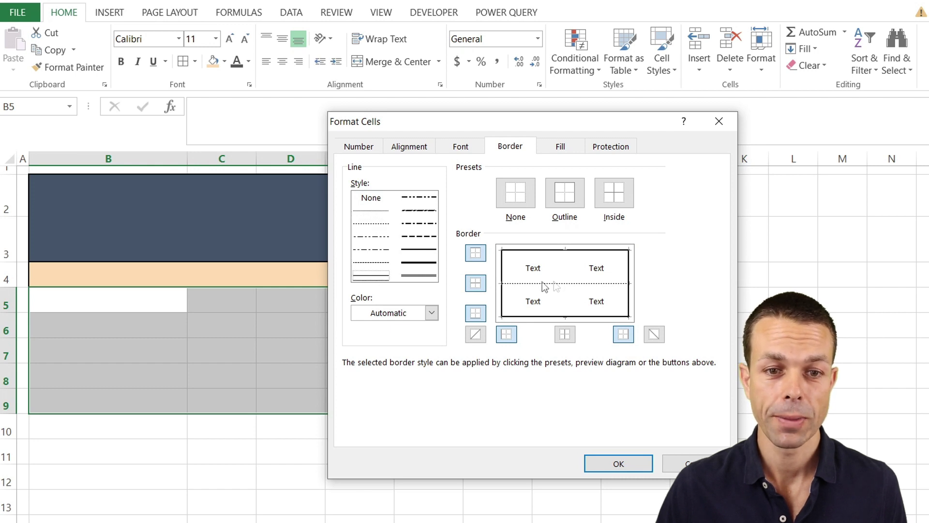
left_click(568, 282)
left_click(603, 463)
left_click(369, 376)
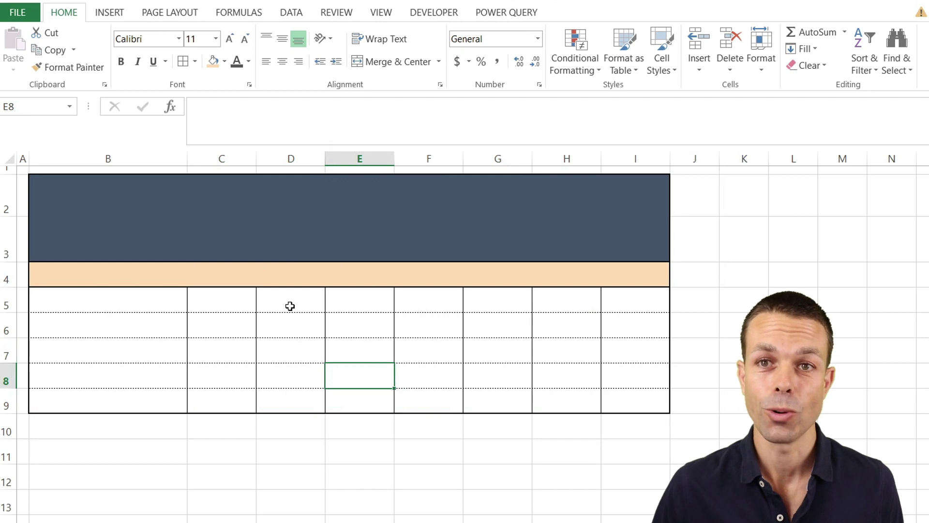
Step: Fill the table's last row B9:I9 and last column I5:I8 with the same light orange as row 4
left_click(228, 274)
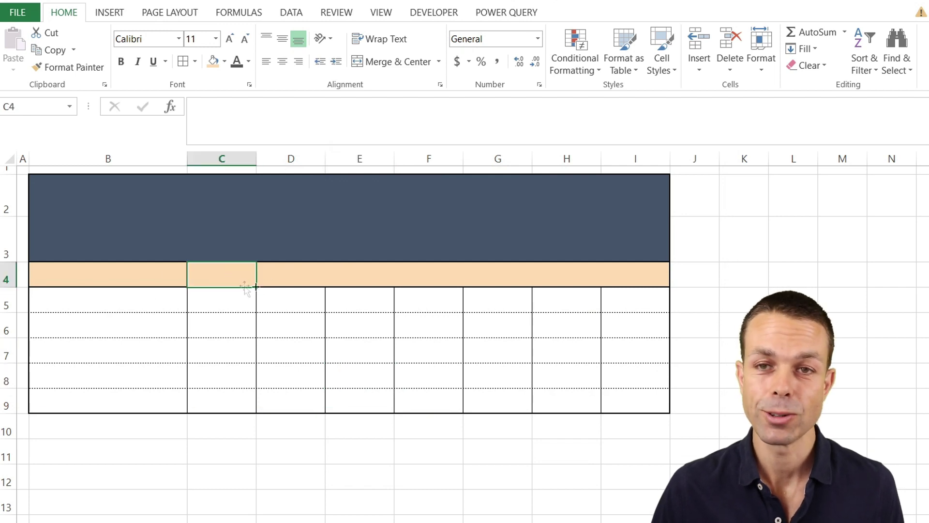
left_click(126, 277)
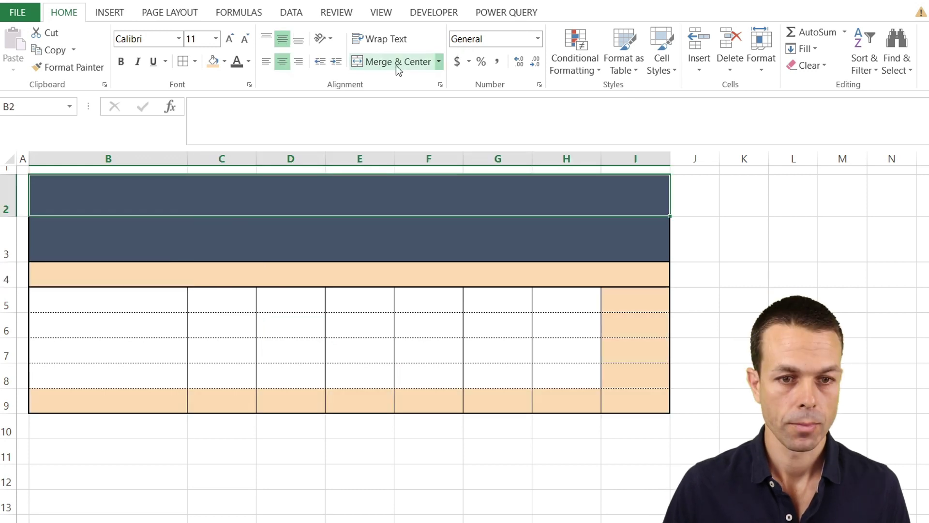
Step: Merge and center B2:I2 and enter the title "Make or Buy Analysis" in white italic 20-point text
left_click(395, 66)
type("Make or Buy Analysis")
key("Return")
key("Up")
left_click(248, 61)
left_click(236, 110)
key("ctrl+i")
Step: Enter "The most cost-effective option is:" in D3 as white, italic, right-aligned 14-point text
left_click(301, 232)
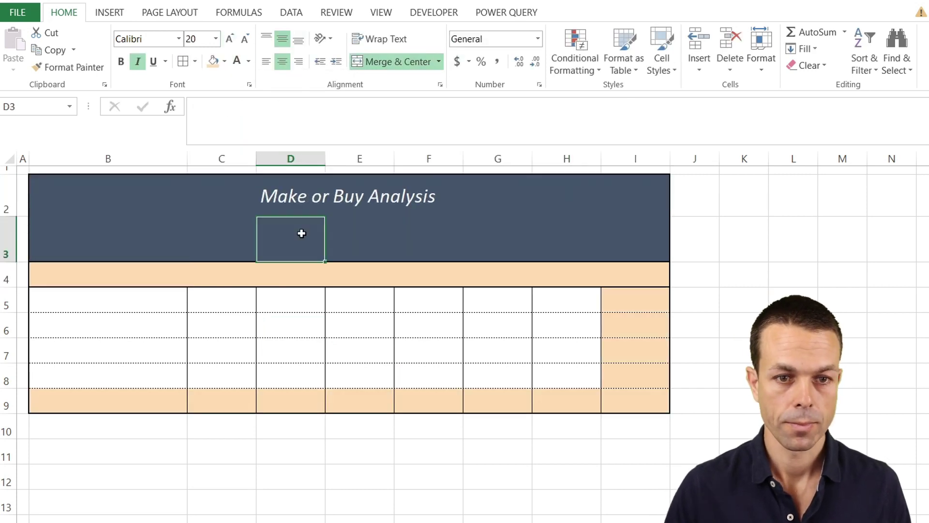
type("The most cost-effe")
type("ctive option is:")
left_click(183, 234)
left_click(290, 237)
left_click(298, 61)
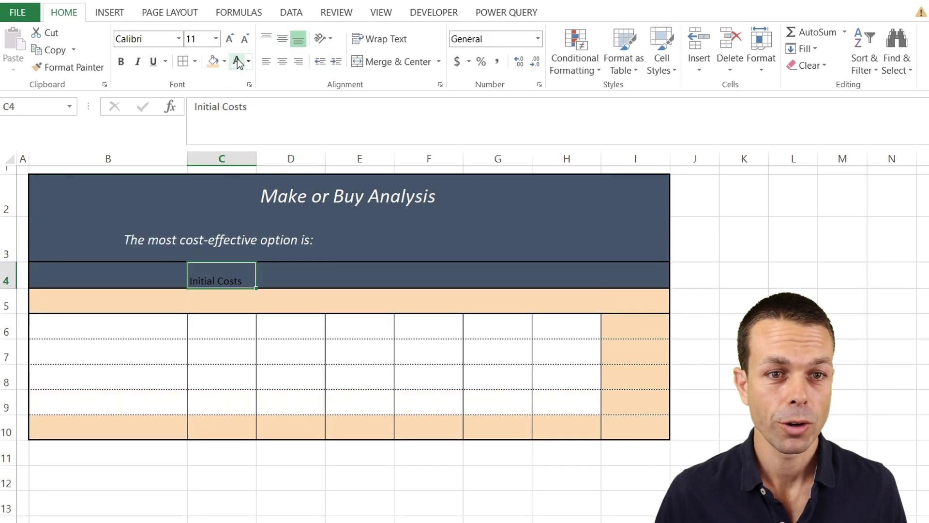
Step: Make the Initial Costs label in C4 white and center it horizontally and vertically
left_click(282, 39)
left_click(282, 61)
Step: Merge and center D4:H4 and enter the heading "Ongoing Costs" in it
left_click(290, 275)
left_click(564, 274, "shift")
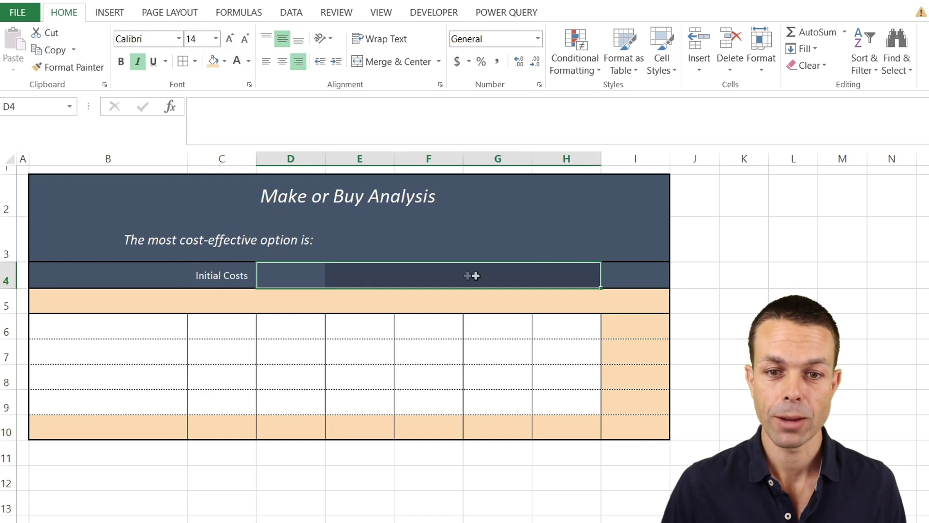
left_click(394, 61)
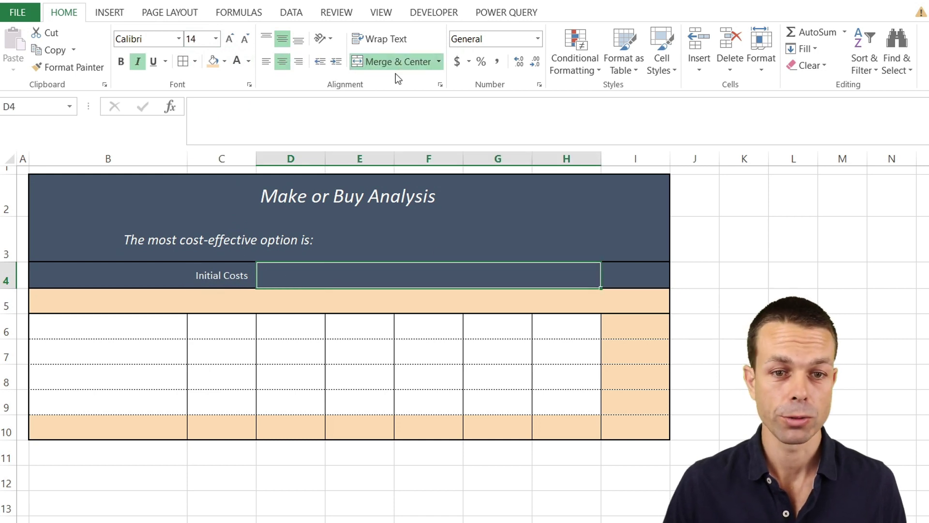
type("Ongoing Costs")
key("Return")
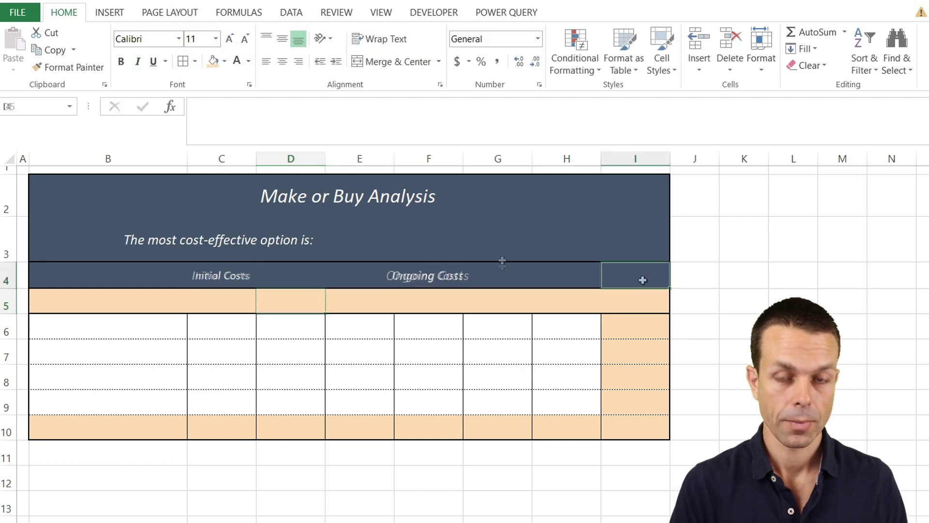
Step: Enter "TOTAL" in I4 as white bold text, centered horizontally and vertically
type("TOTA")
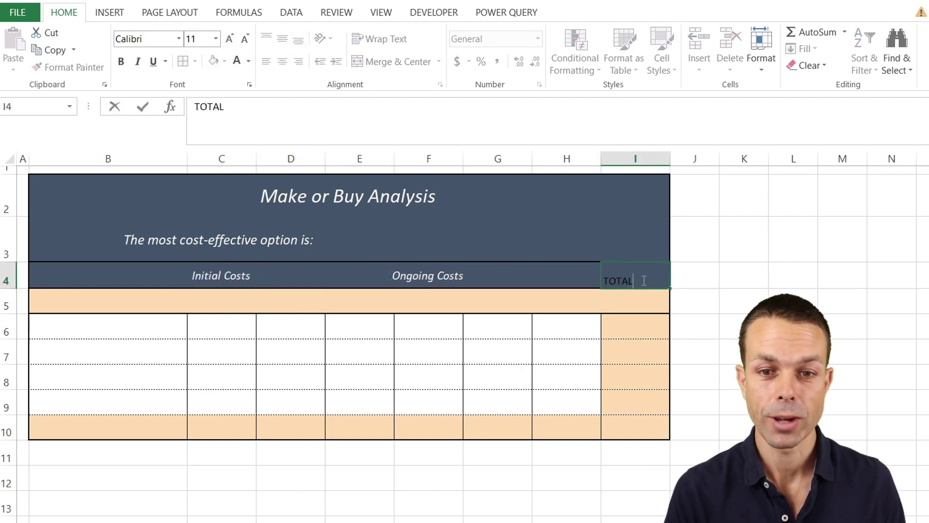
type("L")
key("Return")
left_click(643, 273)
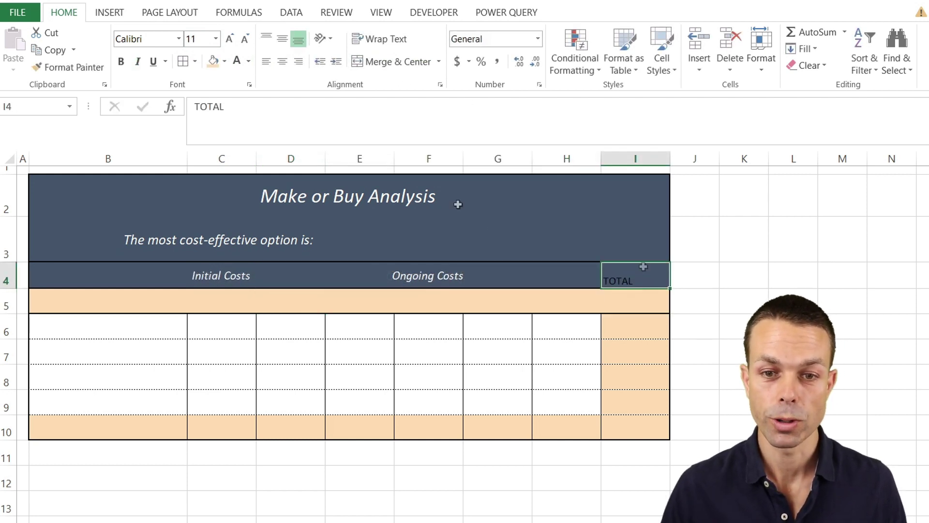
left_click(282, 39)
left_click(283, 61)
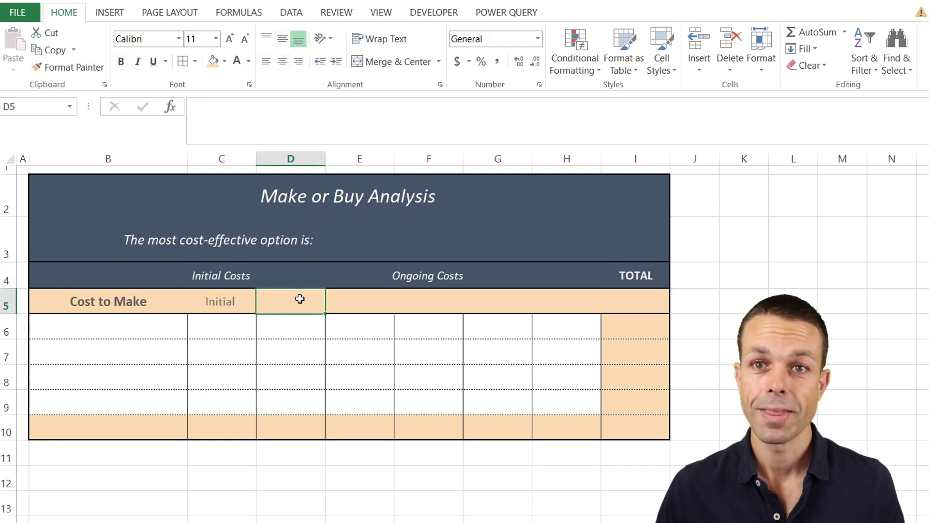
Step: Enter "Year 1" in D5, center it horizontally and vertically, and extend the series across to Year 5 in H5
left_click_drag(216, 306, 232, 406)
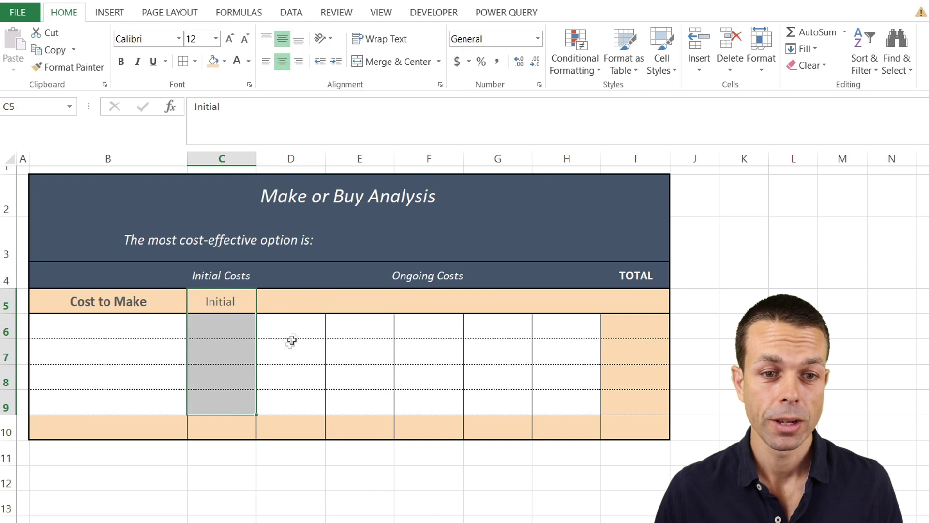
left_click(299, 298)
type("Year 1")
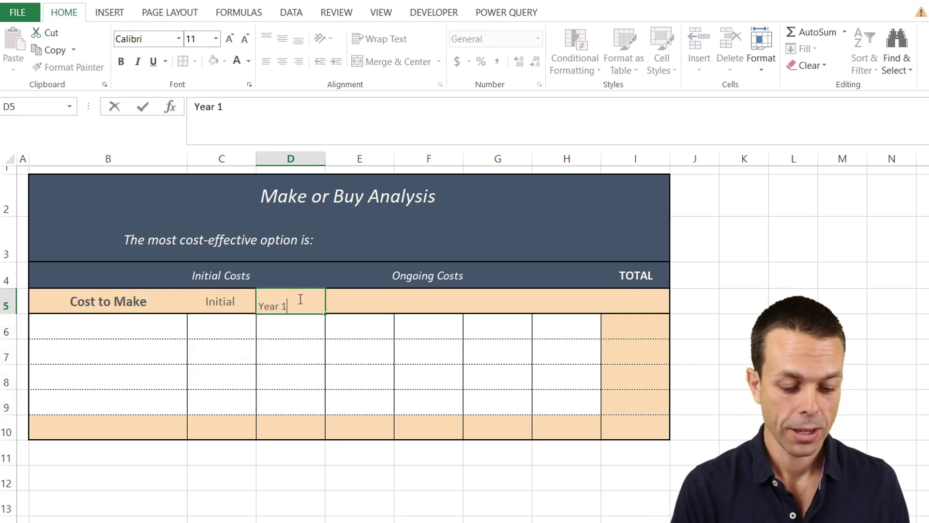
key("Return")
left_click(303, 301)
left_click(282, 39)
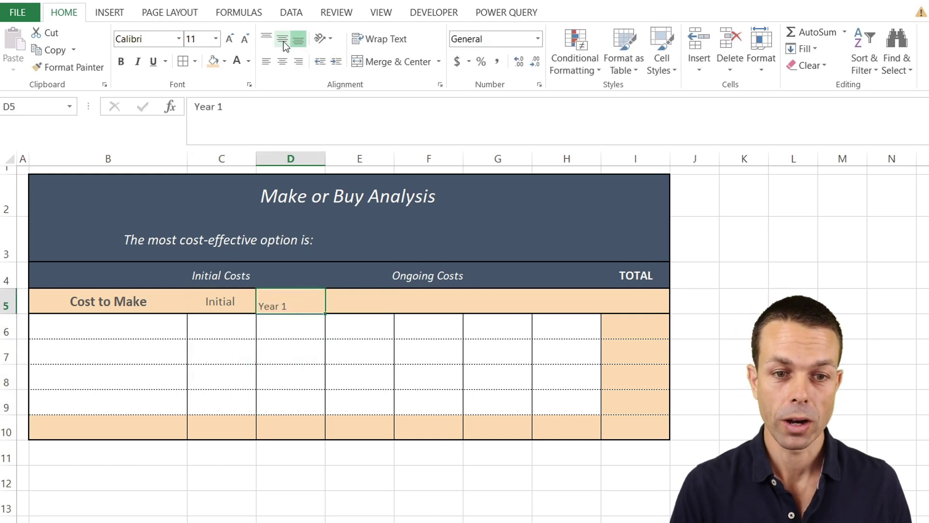
left_click(282, 61)
left_click_drag(333, 312, 576, 307)
left_click(444, 349)
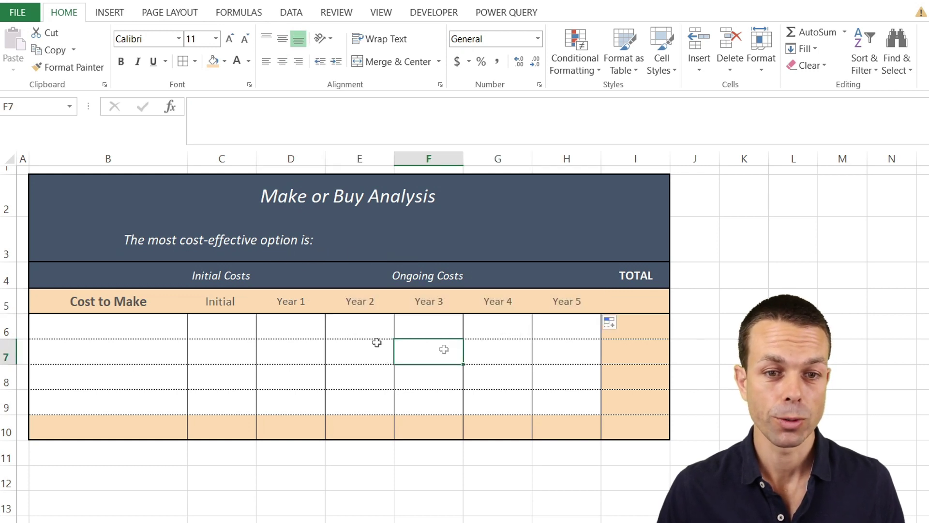
Step: Make the period headings in C5:H5 bold and enlarge their font
left_click_drag(218, 304, 576, 300)
key("ctrl+b")
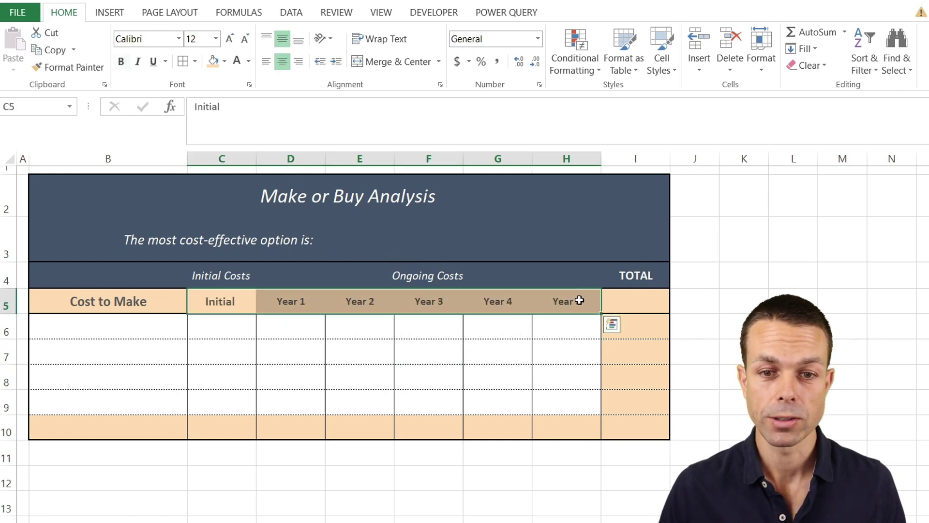
left_click(230, 39)
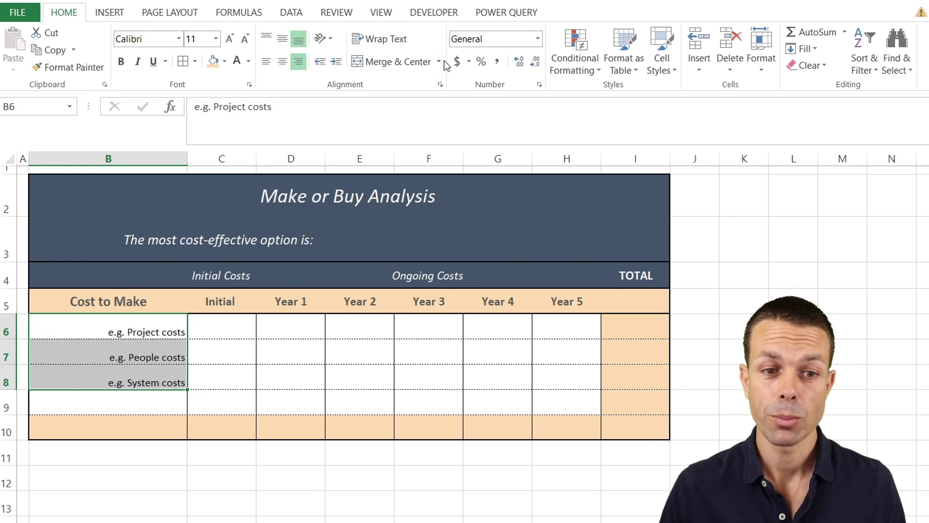
Step: Indent the example cost labels in B6:B8 from the right cell edge and center them vertically
left_click(337, 63)
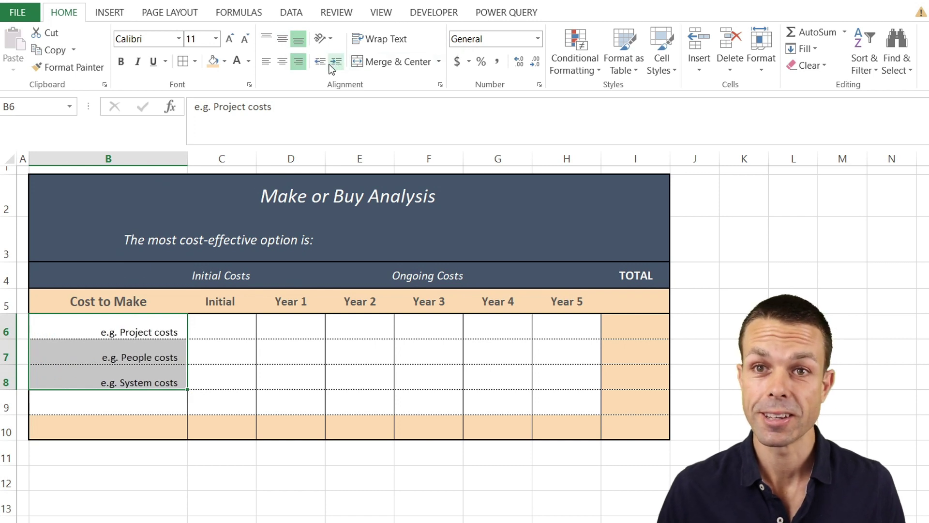
left_click(281, 42)
left_click(278, 336)
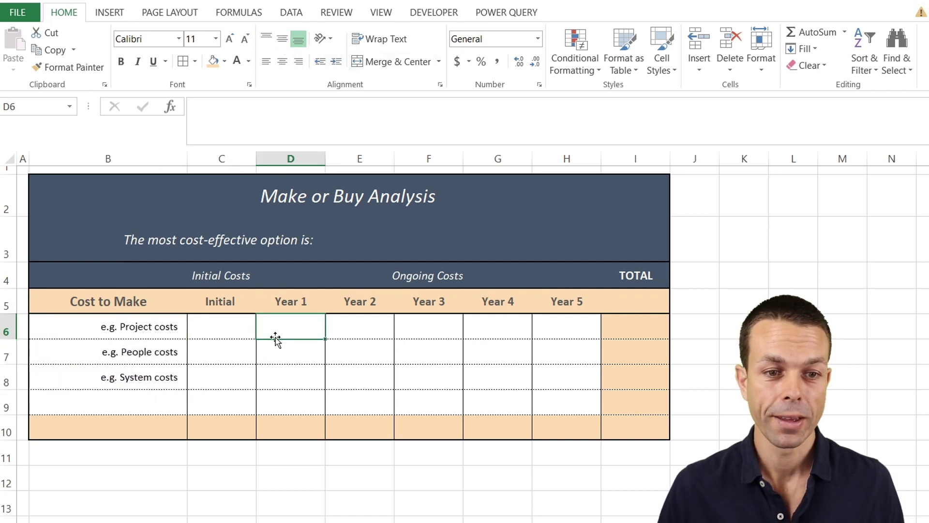
Step: Insert an extra table row at row 9 and delete it again
left_click(6, 401)
right_click(8, 401)
left_click(44, 274)
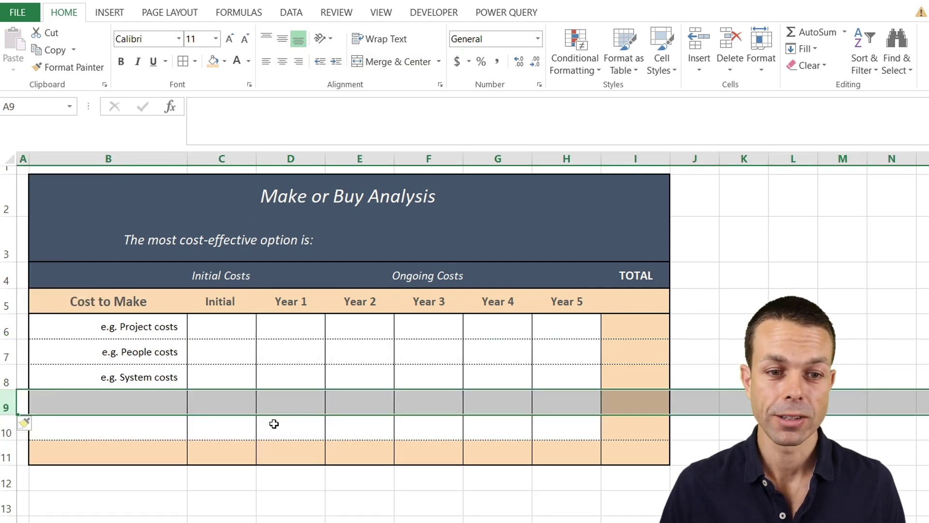
left_click(121, 368)
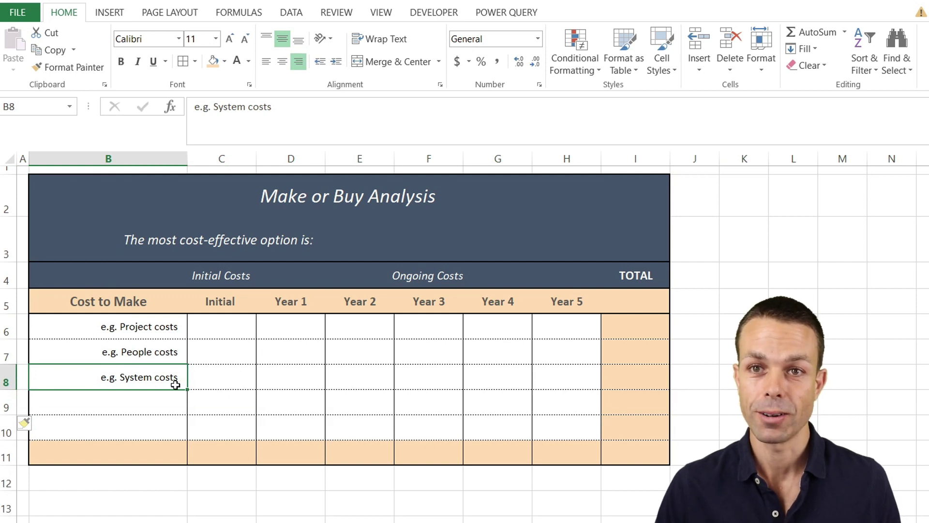
key("Down")
key("shift+space")
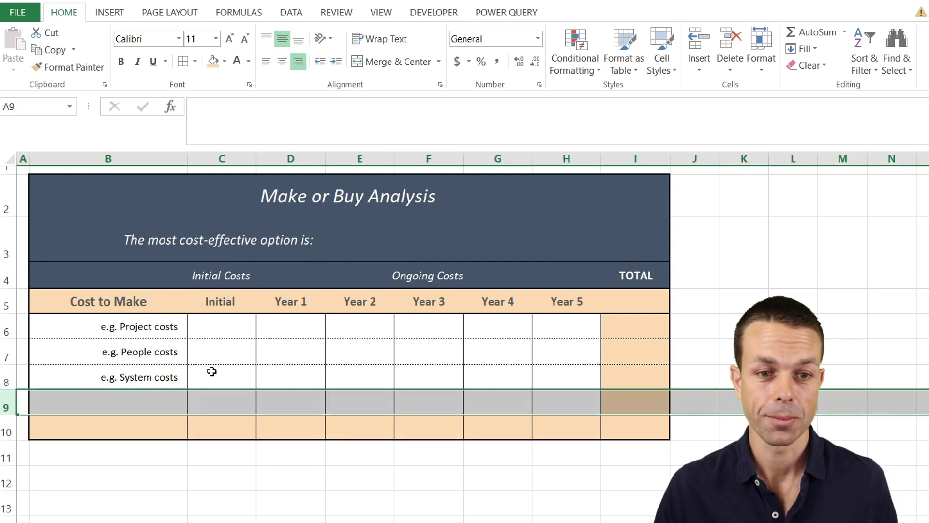
key("ctrl+minus")
Step: Enter "TOTAL" in B10 as bold, slightly larger text, right-aligned with an indent and vertically centered
key("Down")
type("TOTAL")
key("Return")
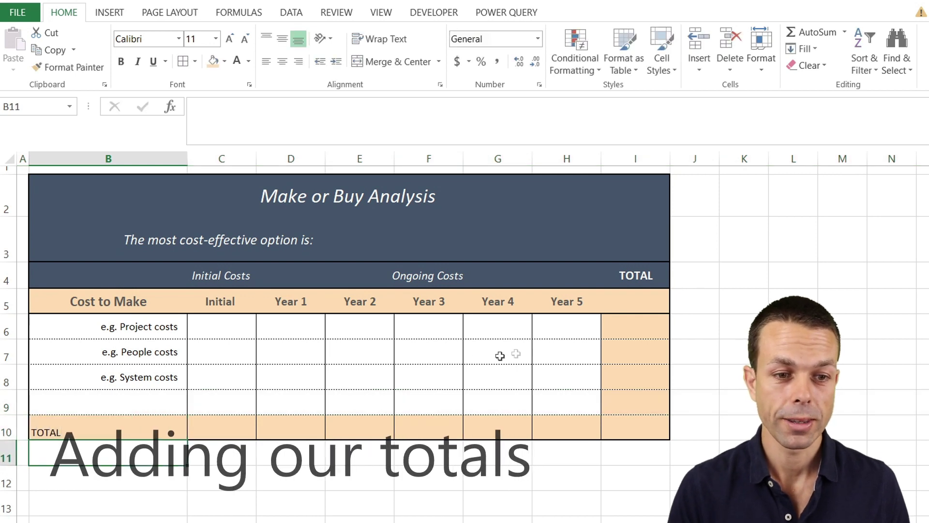
left_click(182, 417)
left_click(282, 38)
left_click(290, 61)
left_click(298, 65)
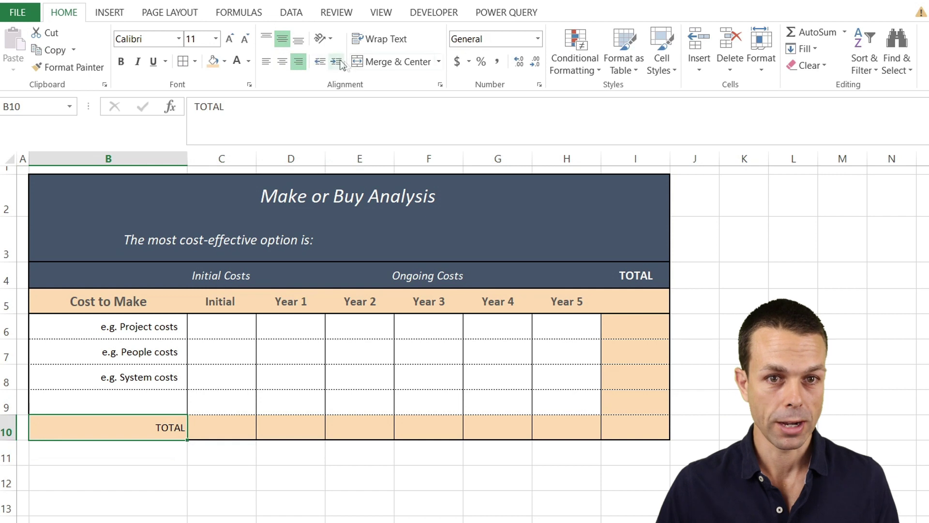
key("ctrl+b")
left_click(230, 39)
left_click(230, 38)
left_click(245, 40)
Step: Enter 100 as the initial project cost in C6
left_click(232, 323)
type("100")
key("Return")
Step: Enter the people costs in C7:F7 as 100, 100, 100 and 50
type("100")
key("Tab")
key("Tab")
key("Left")
type("100")
key("Tab")
type("100")
key("Tab")
type("50")
key("Tab")
key("Left")
key("Left")
key("Left")
key("Return")
Step: Enter the system costs in C8:E8 as 200, 50 and 50
type("200")
key("Tab")
type("50")
key("Tab")
type("50")
key("Tab")
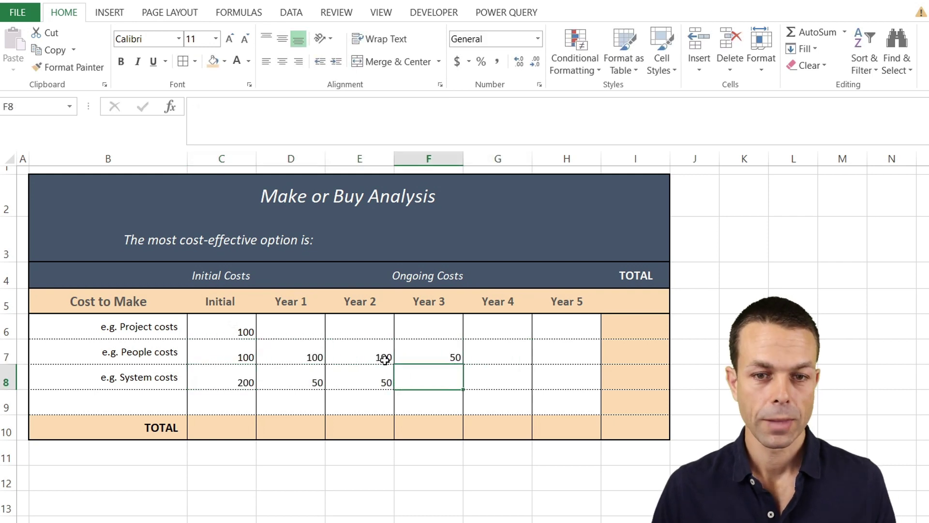
Step: Apply the dollar Accounting number format to C6:I10 and center the cells vertically
left_click(219, 330)
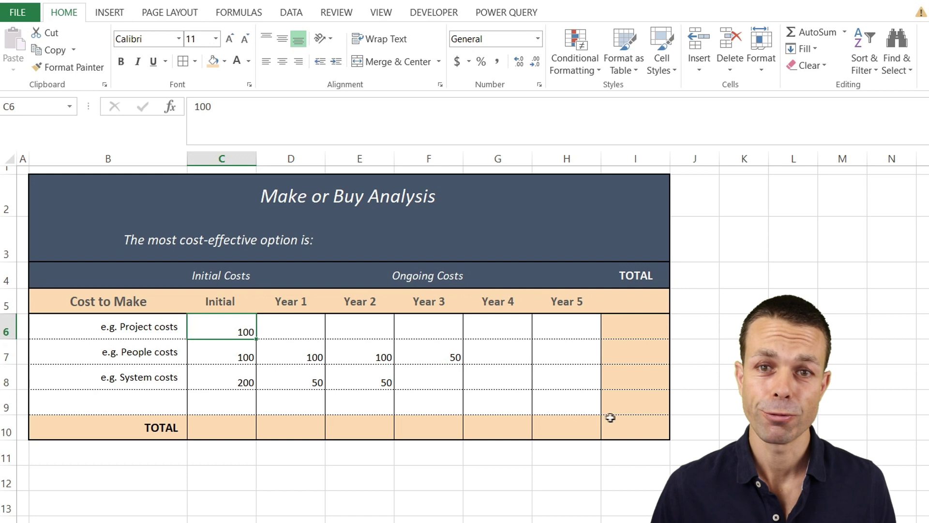
left_click(639, 427, "shift")
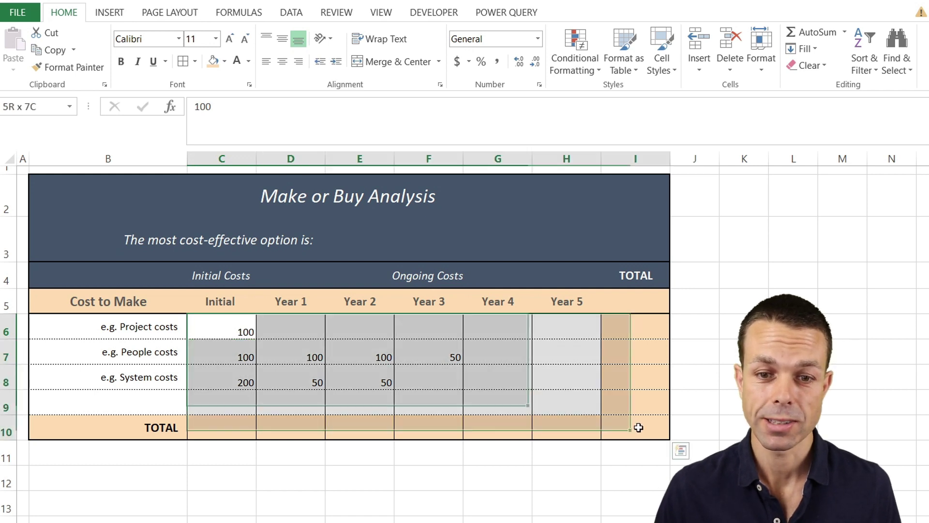
left_click(457, 61)
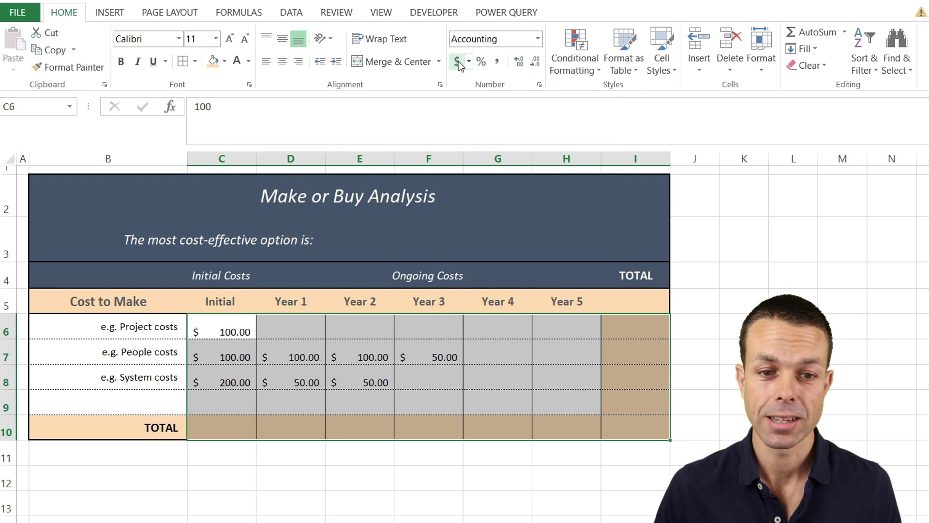
left_click(280, 40)
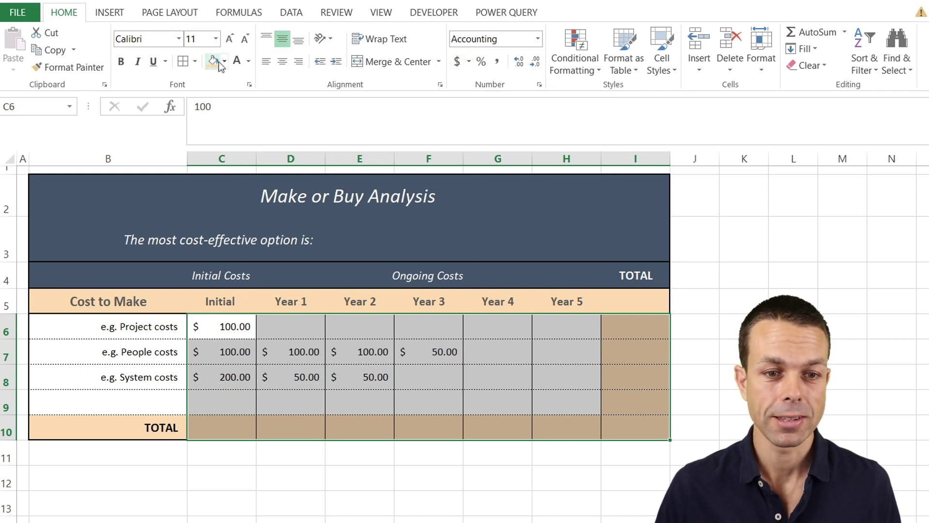
Step: Change the font color of the amounts in C6:I10 and the labels in B6:B9 to dark gray
left_click(248, 61)
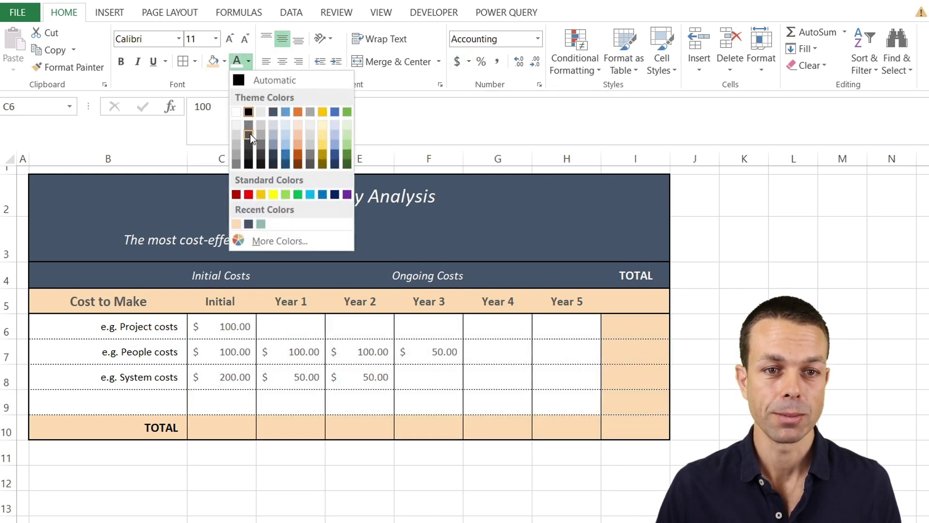
left_click(248, 135)
left_click_drag(145, 329, 145, 404)
left_click(290, 351)
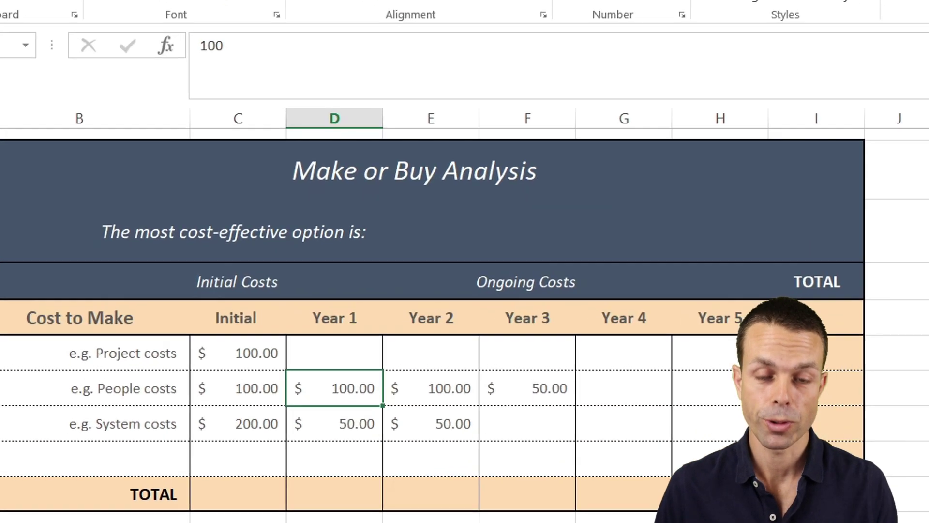
Step: Enter the formula =SUM(C6:H6) in I6 to total the project costs row
left_click(823, 351)
type("=")
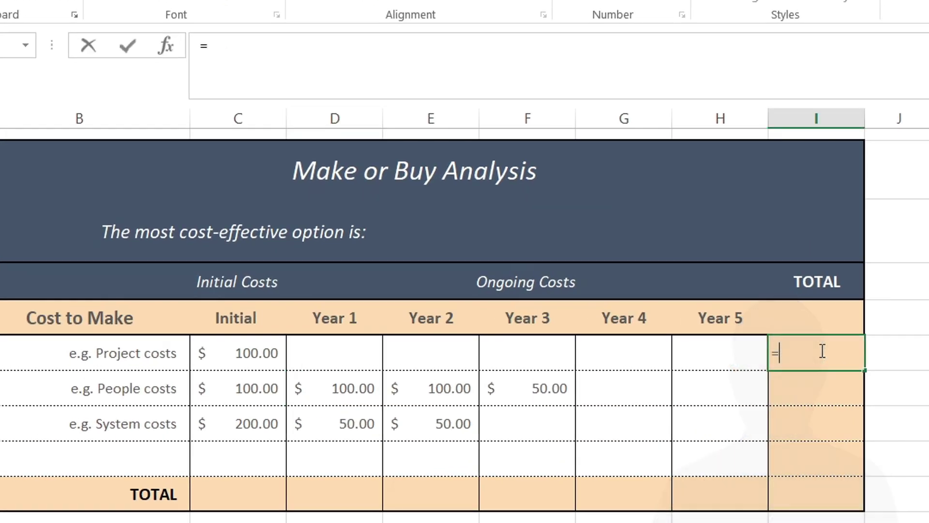
type("sum(")
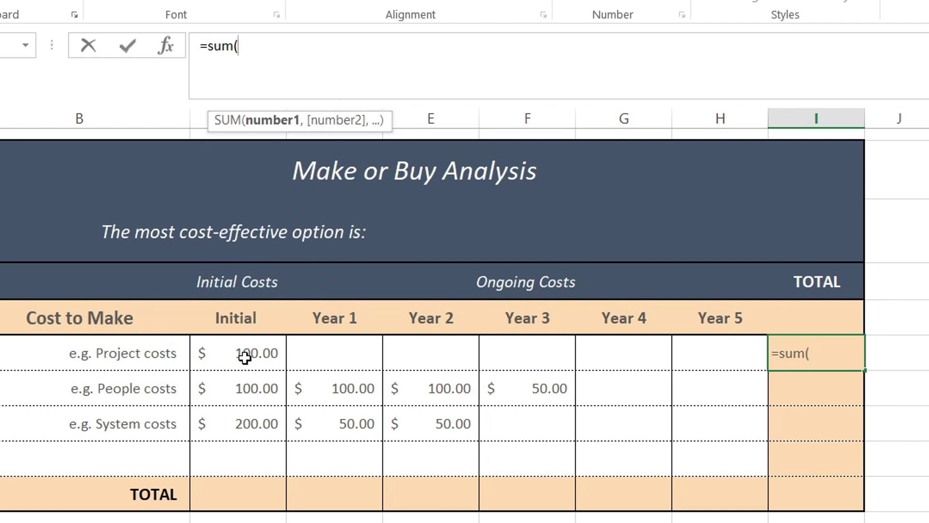
left_click_drag(237, 357, 706, 346)
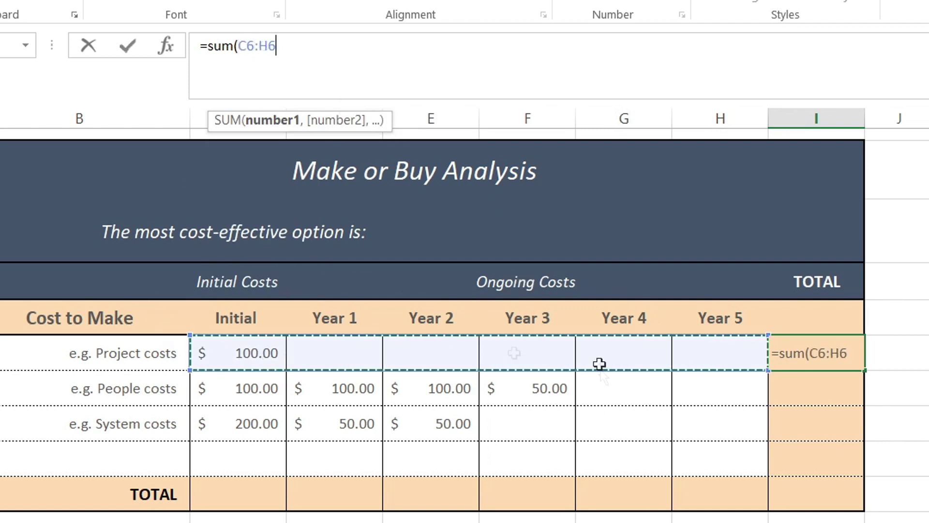
type(")")
key("Return")
Step: Copy the row total formula from I6 down through I10
left_click(804, 354)
key("ctrl+c")
left_click_drag(804, 355, 812, 492)
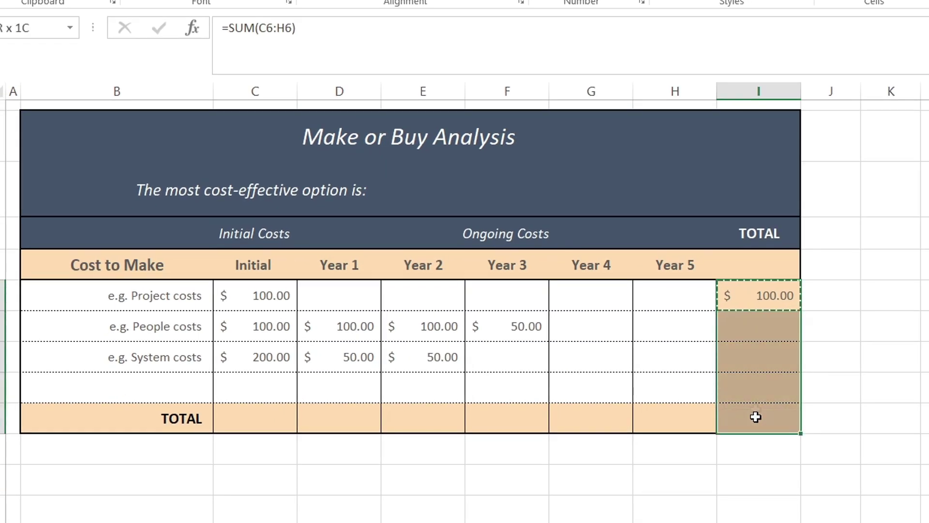
right_click(749, 355)
left_click(839, 67)
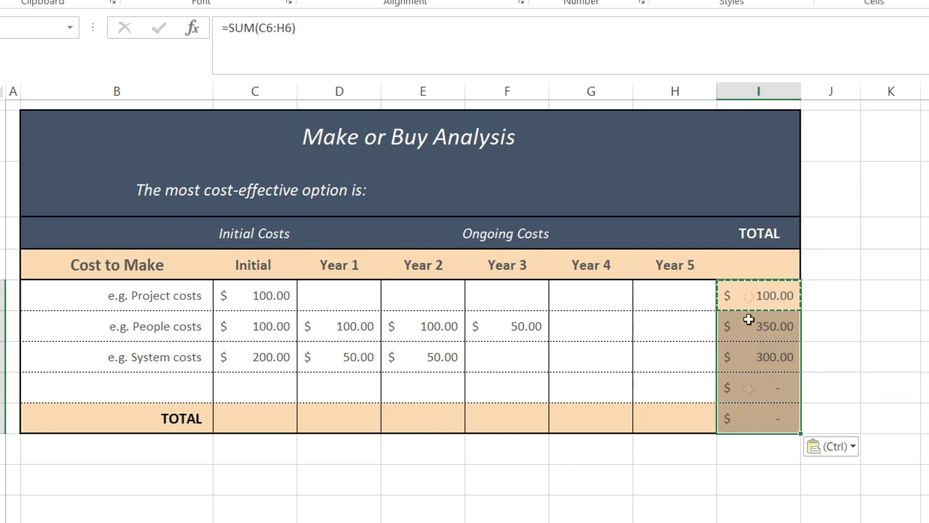
left_click(767, 293)
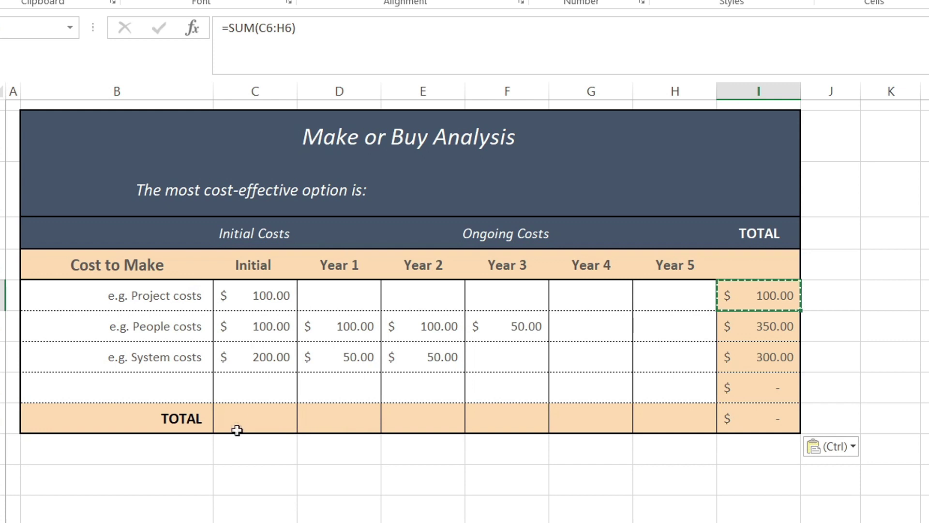
Step: Enter the formula =SUM(C6:C9) in C10 to total the Initial costs column
left_click_drag(245, 416, 760, 425)
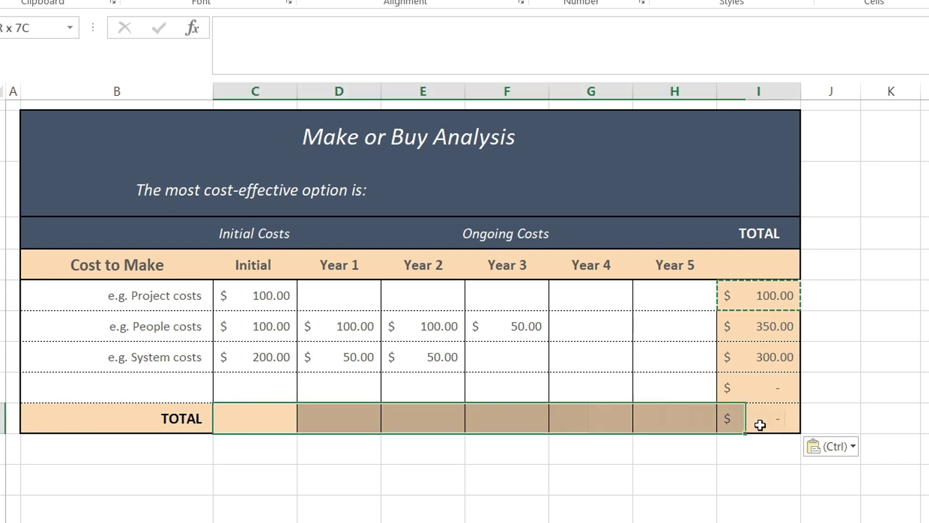
left_click(253, 422)
type("=")
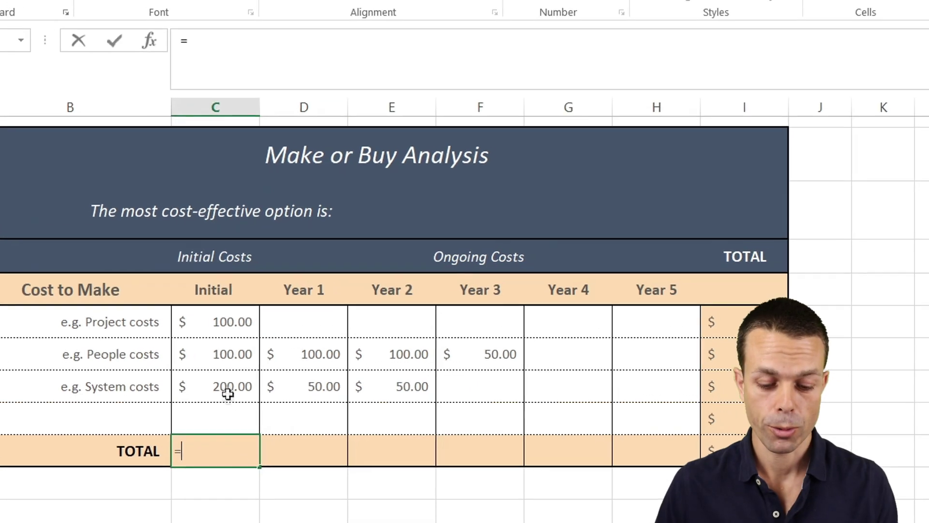
type("sum(")
left_click_drag(239, 323, 219, 420)
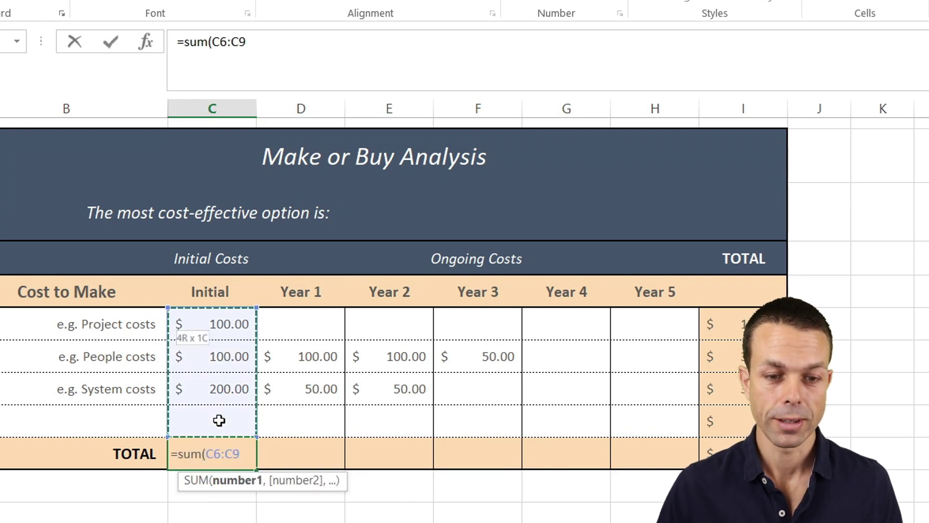
type(")")
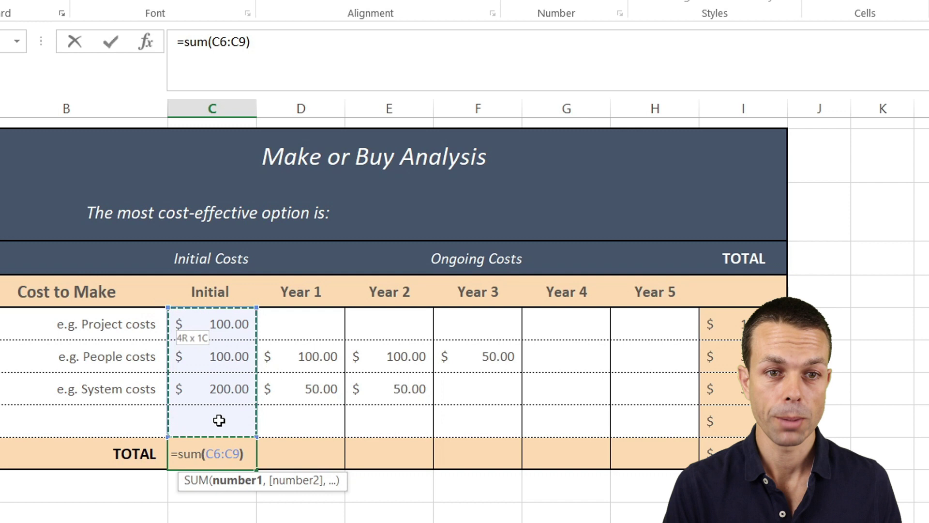
key("Return")
Step: Copy the column total formula from C10 across through H10 in the TOTAL row
left_click(232, 448)
key("ctrl+c")
left_click(660, 443, "shift")
right_click(660, 443)
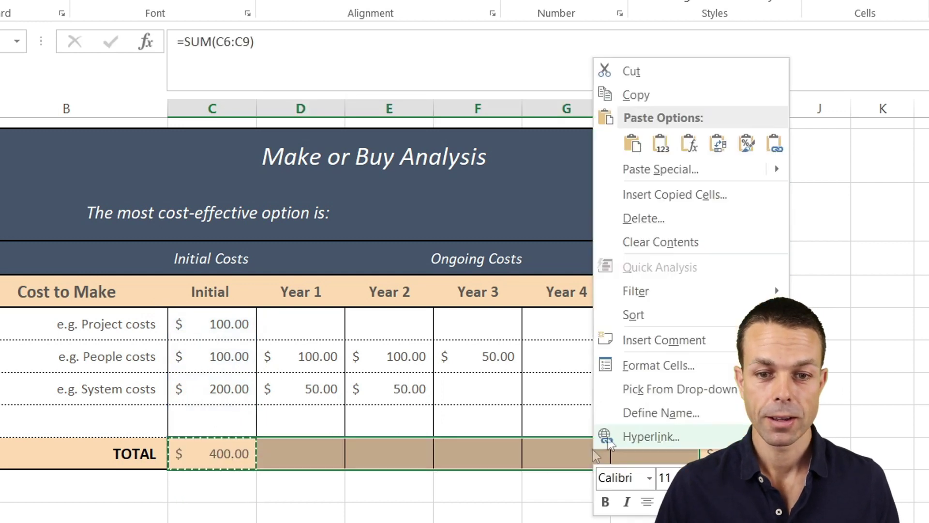
left_click(684, 144)
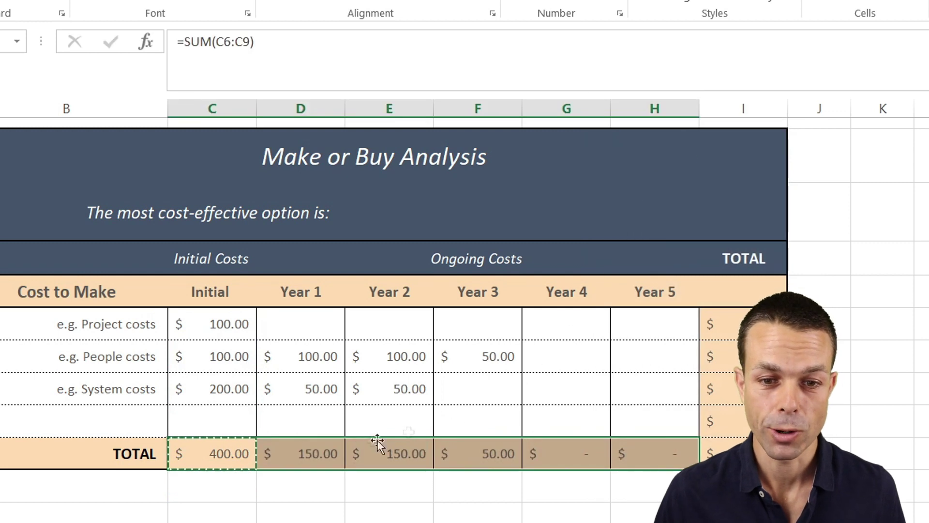
left_click(382, 443)
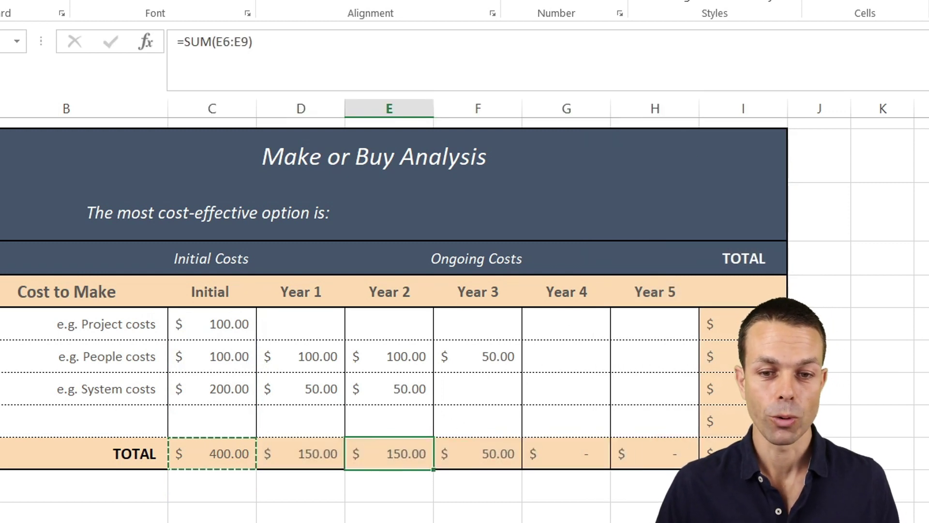
left_click(716, 453)
key("Escape")
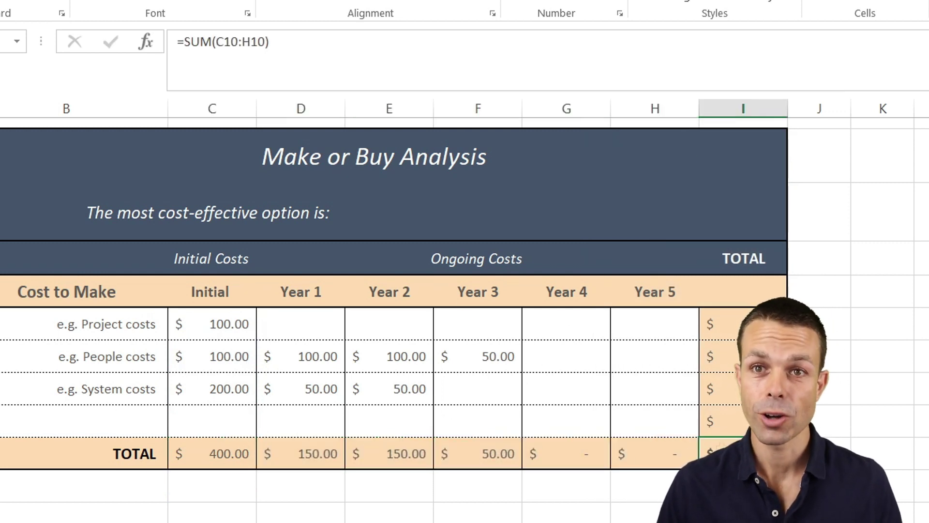
Step: Duplicate the Cost to Make table B5:I10 below itself, starting at B12
left_click(50, 291)
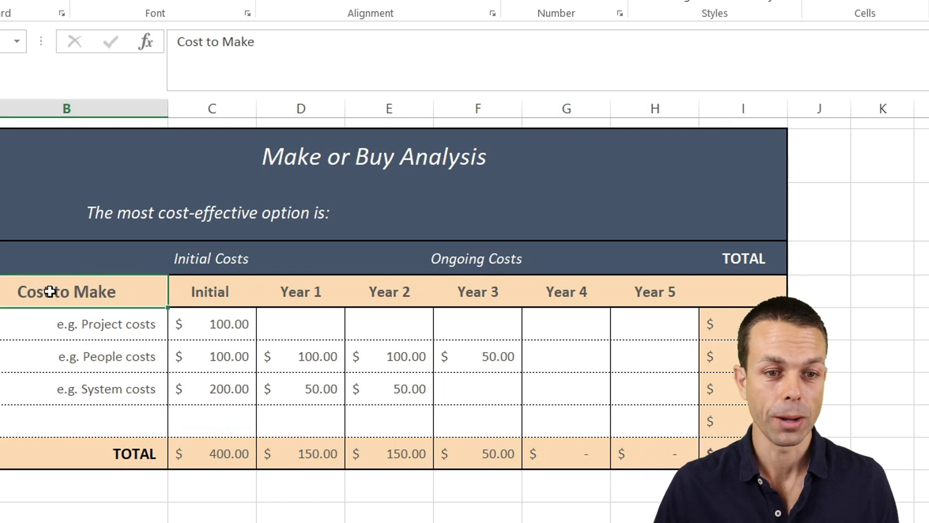
left_click(733, 452, "shift")
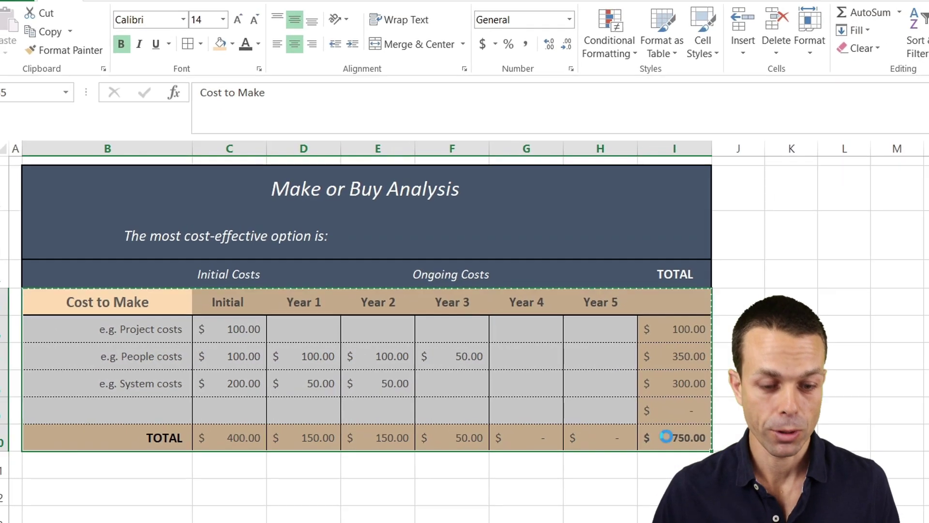
left_click(149, 493)
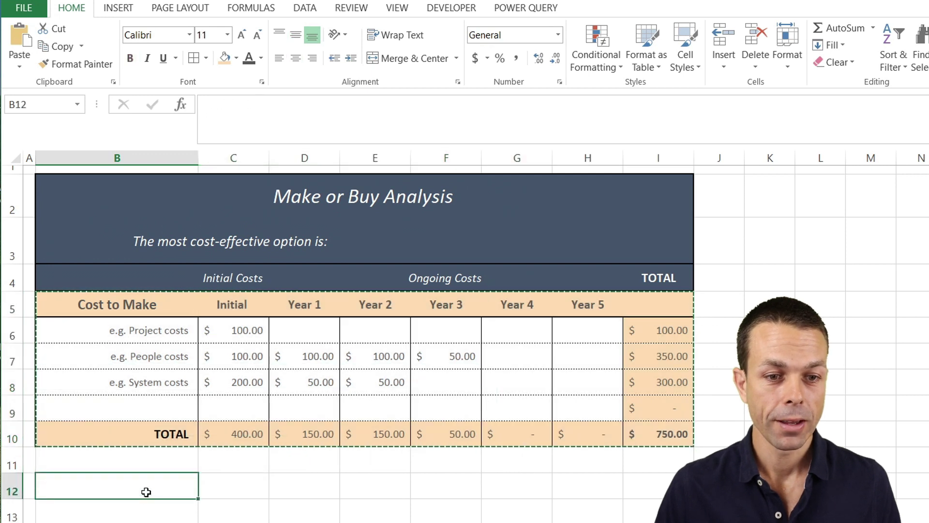
key("ctrl+v")
Step: Change the heading of the duplicated table in B12 to Cost to Buy
double_click(150, 485)
double_click(147, 486)
type("Buy")
key("Return")
Step: Apply a green fill and white font to the Cost to Buy table's header row, total column and TOTAL row
key("Up")
left_click(658, 486, "shift")
left_click(237, 58)
left_click(247, 208)
scroll(551, 326, "down", 2)
left_click(261, 58)
left_click(248, 110)
left_click_drag(648, 349, 658, 435)
left_click_drag(116, 437, 588, 437)
Step: Paste two more copies of the Cost to Make table B5:I10, starting at B19 and B26
scroll(356, 276, "up", 2)
left_click_drag(116, 304, 667, 429)
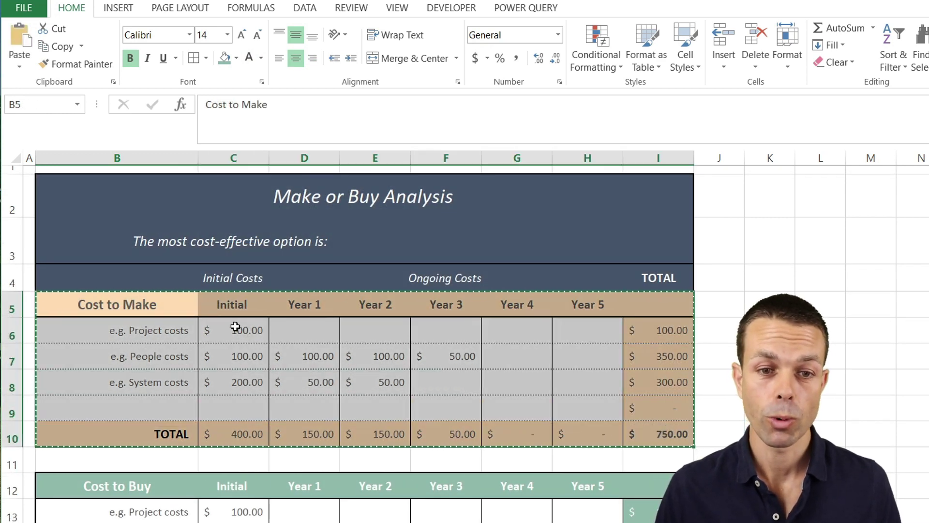
scroll(238, 326, "down", 2)
left_click(74, 484)
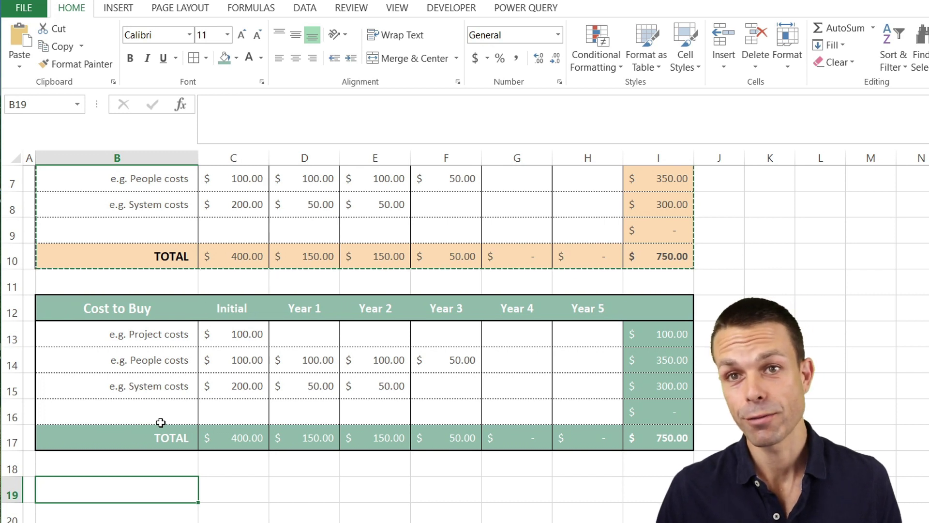
key("ctrl+v")
scroll(182, 403, "down", 2)
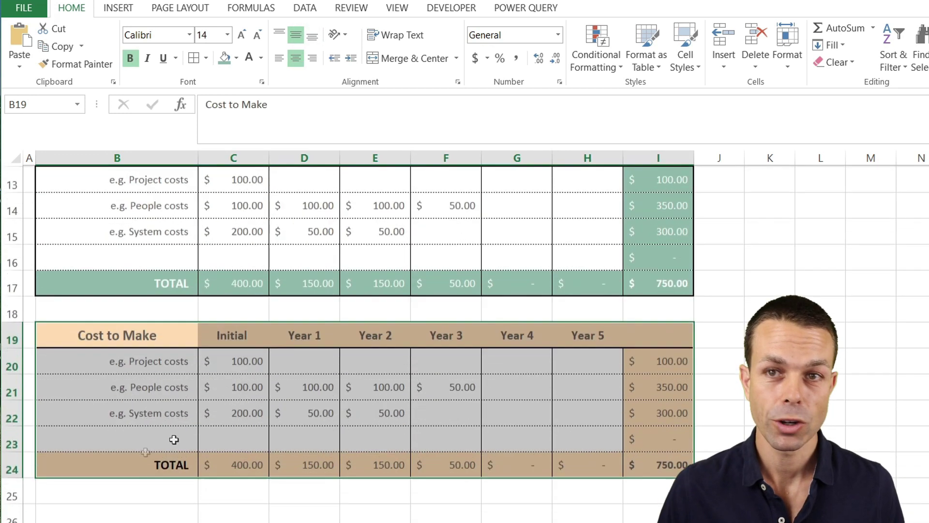
left_click(174, 508)
key("ctrl+v")
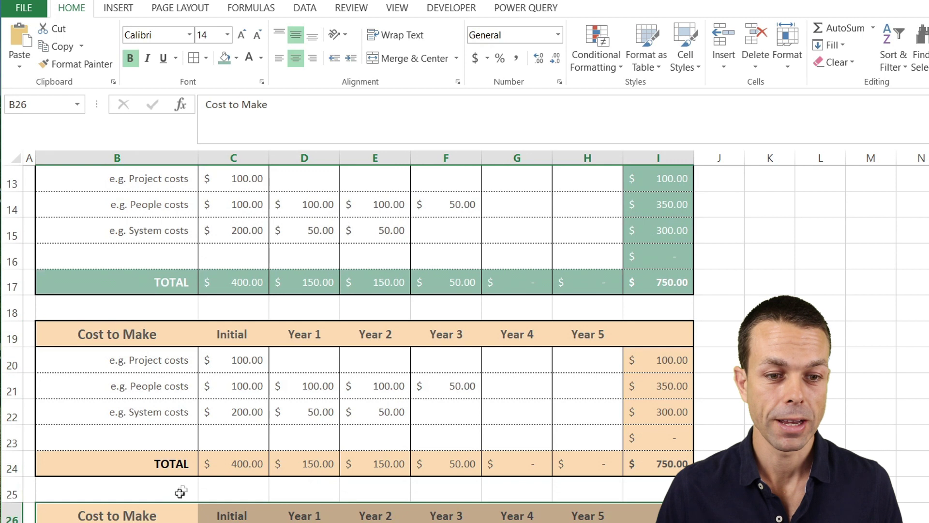
Step: Change the heading of the third table in B19 to Cost to Other
scroll(153, 350, "down", 1)
double_click(149, 257)
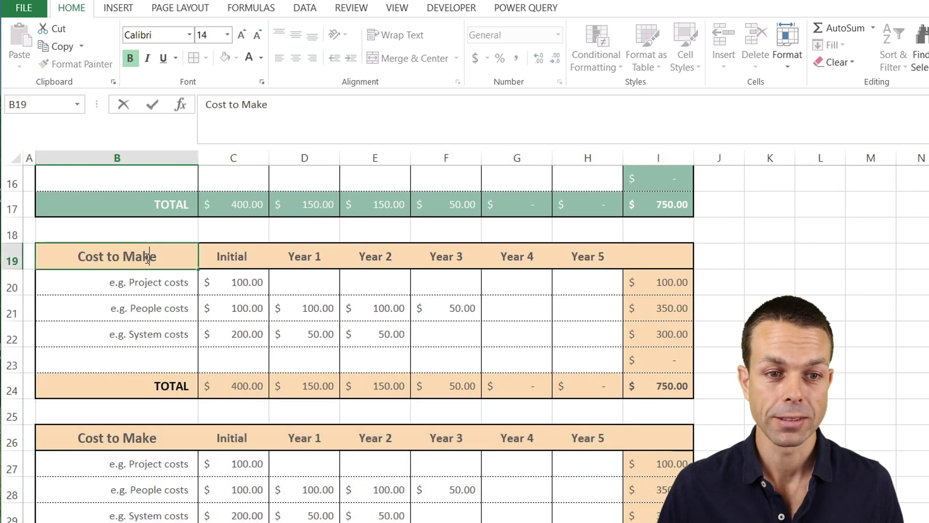
double_click(148, 256)
type("Other")
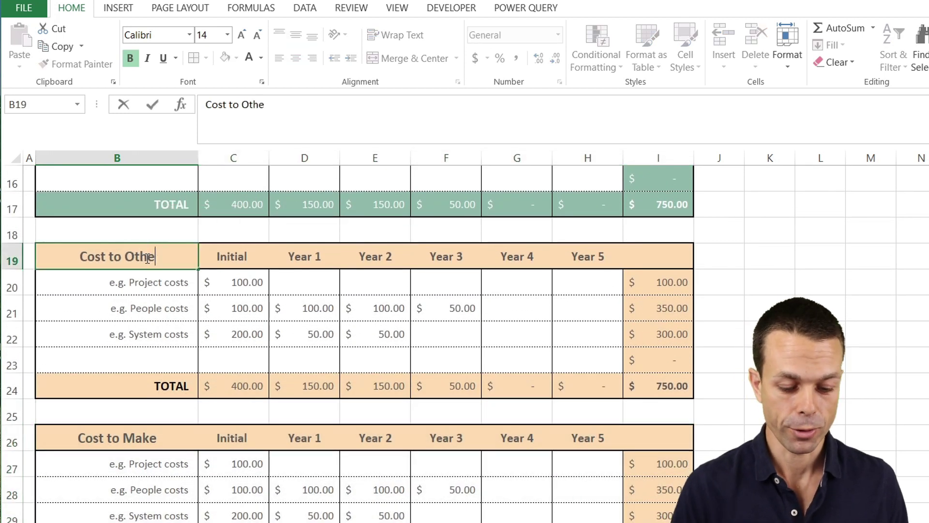
key("Return")
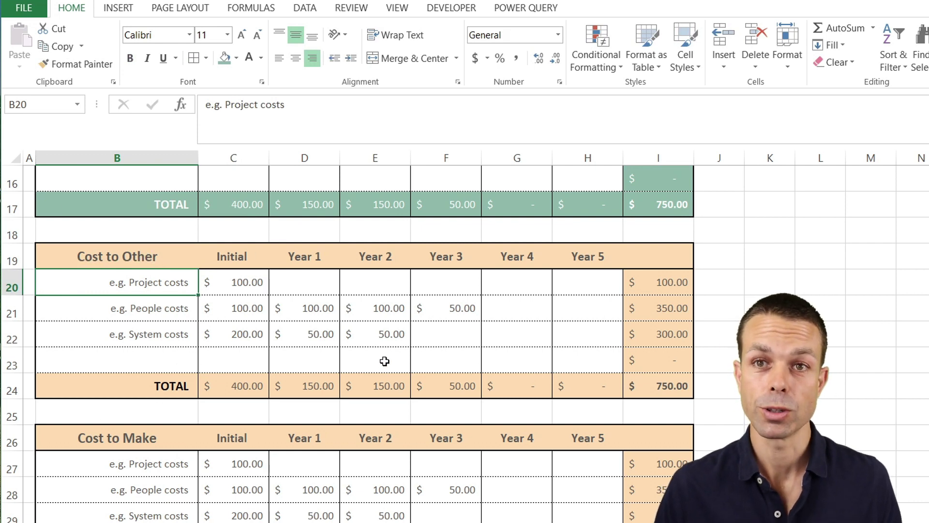
Step: Review the Cost to Make and Cost to Buy tables and their headings
scroll(383, 361, "up", 4)
left_click(160, 215)
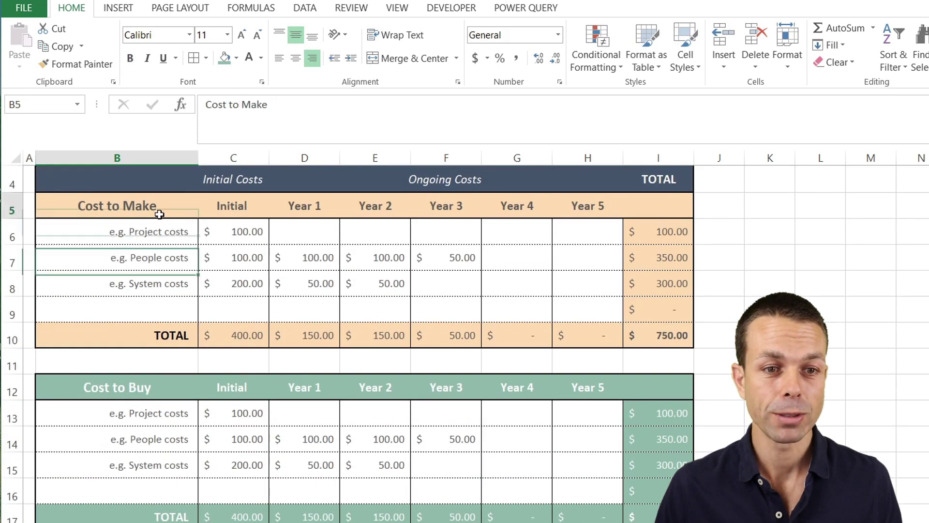
left_click(151, 382)
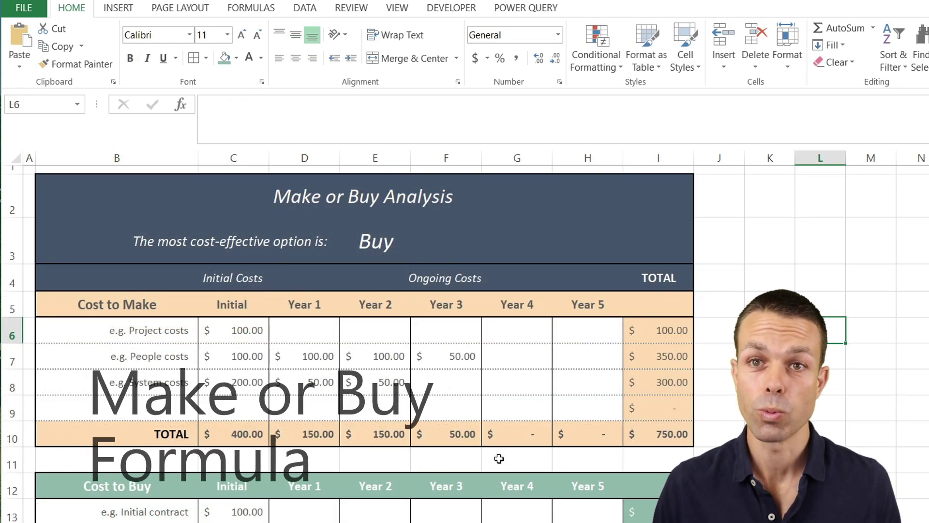
left_click(594, 396)
scroll(161, 232, "down", 1)
left_click(152, 209)
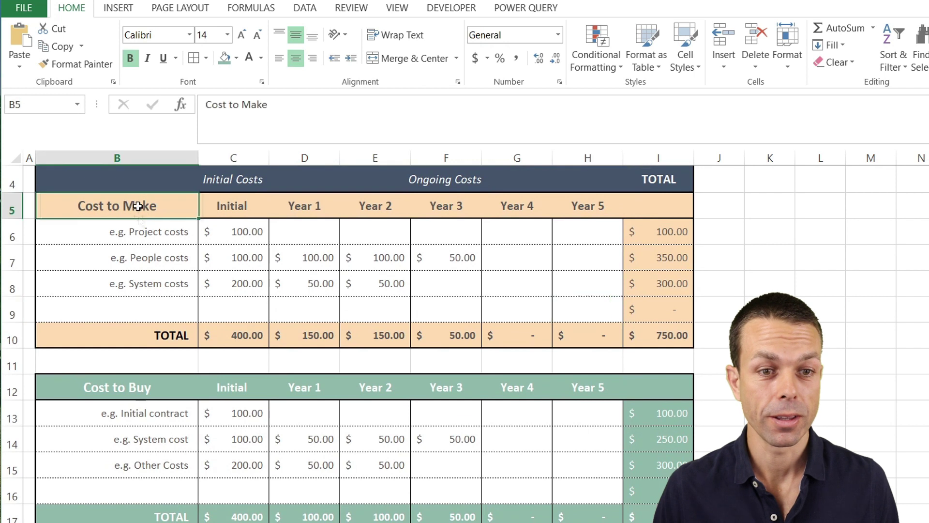
left_click(153, 386)
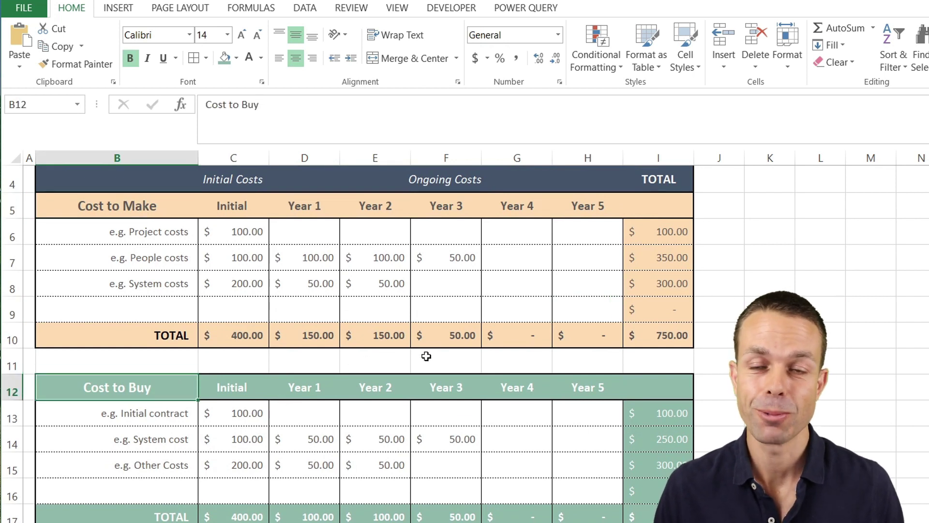
scroll(441, 346, "up", 2)
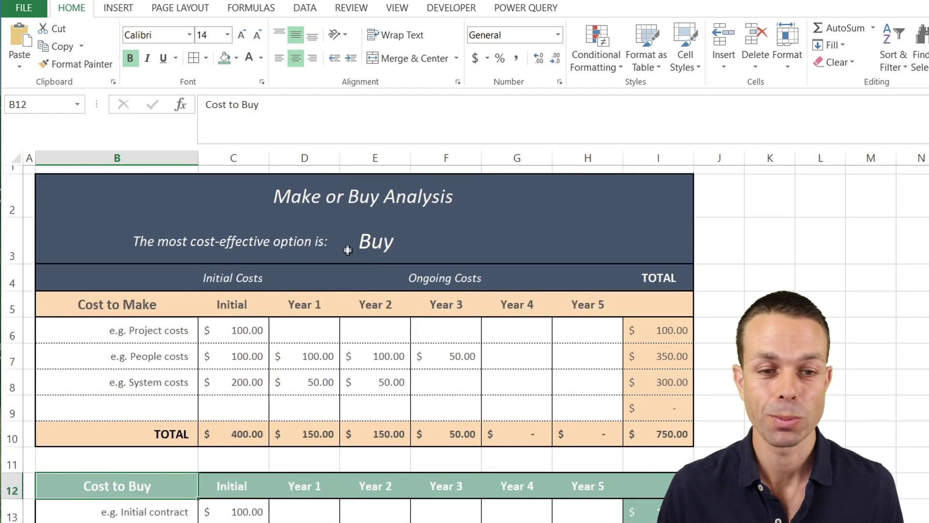
Step: Examine each part of the nested IF and MIN formula in E3 that picks the most cost-effective option
double_click(375, 237)
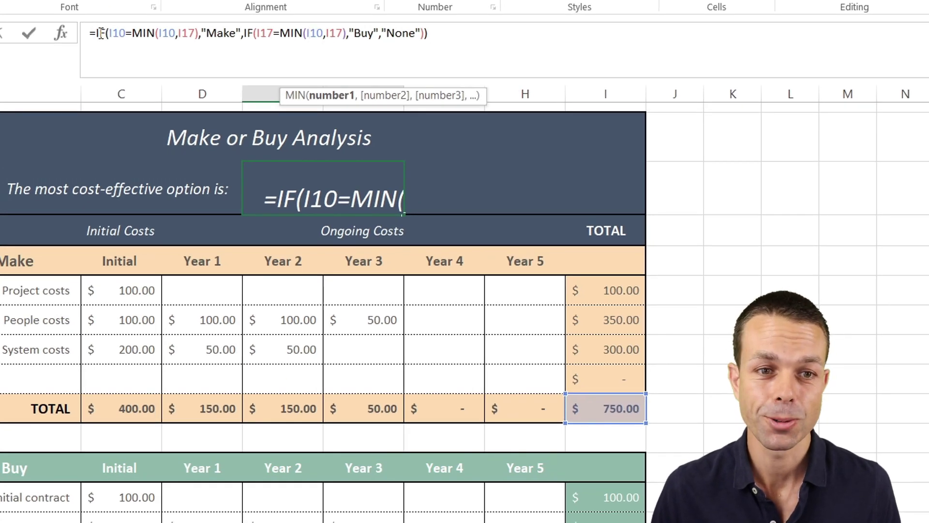
left_click(100, 33)
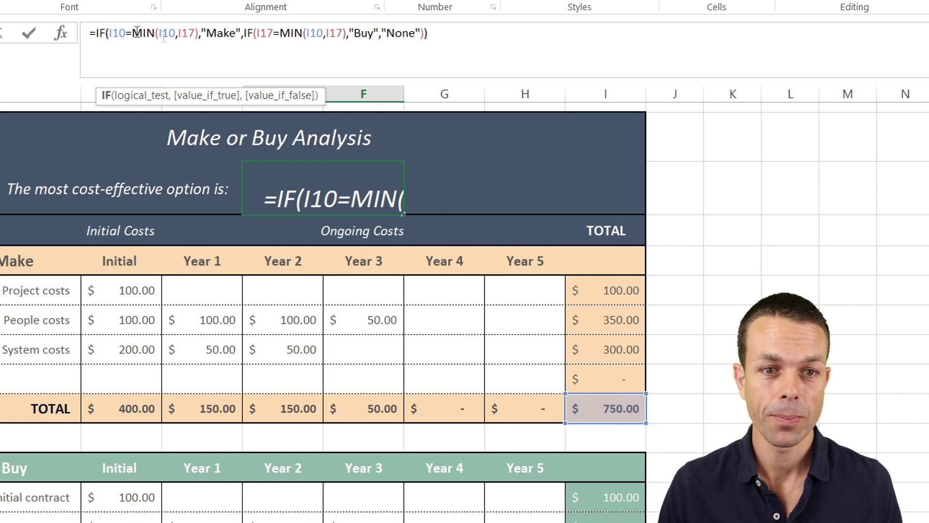
scroll(693, 389, "down", 1)
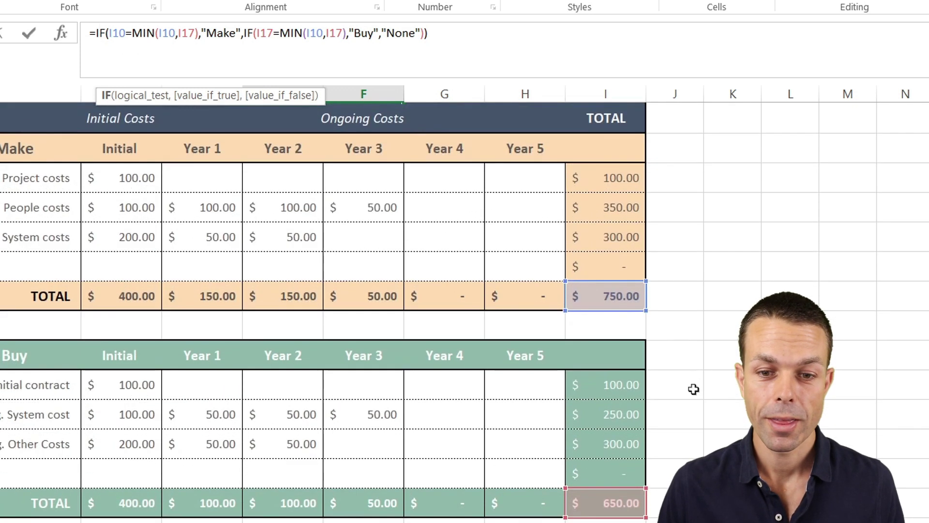
double_click(150, 31)
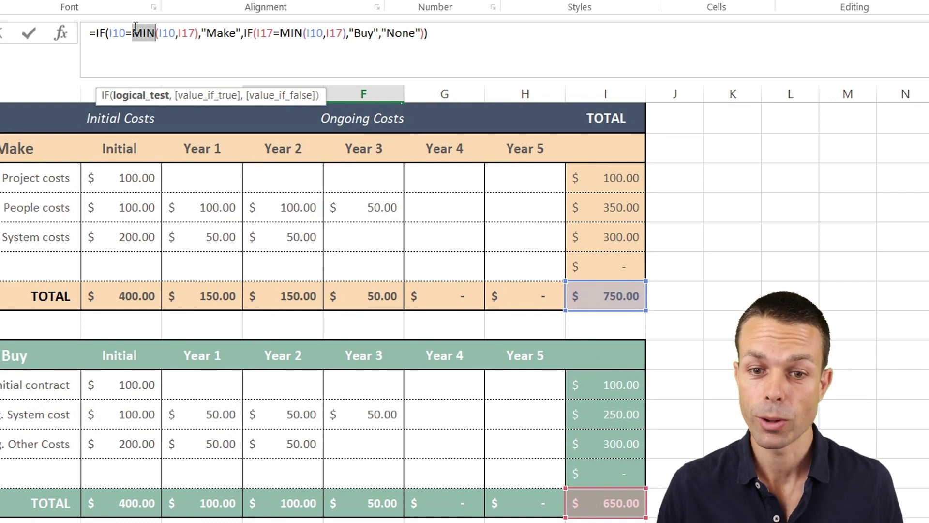
left_click(218, 36)
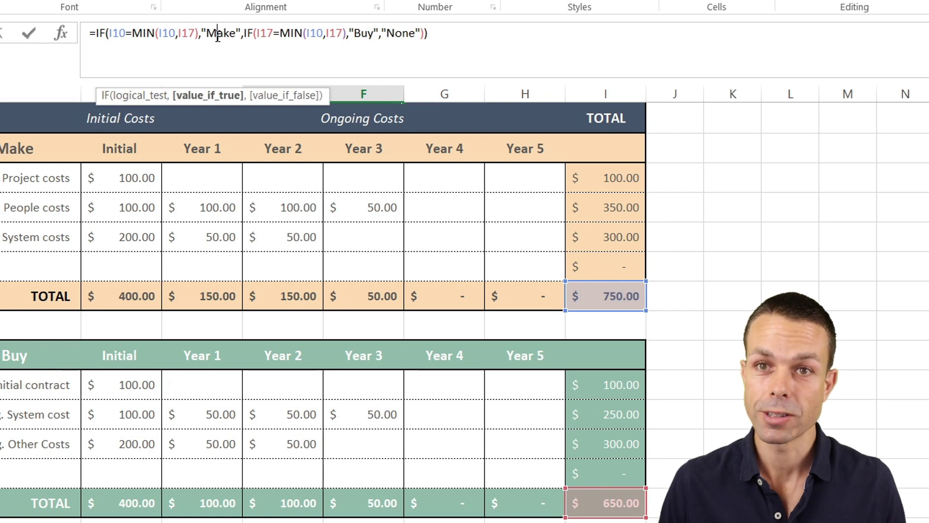
left_click(244, 27)
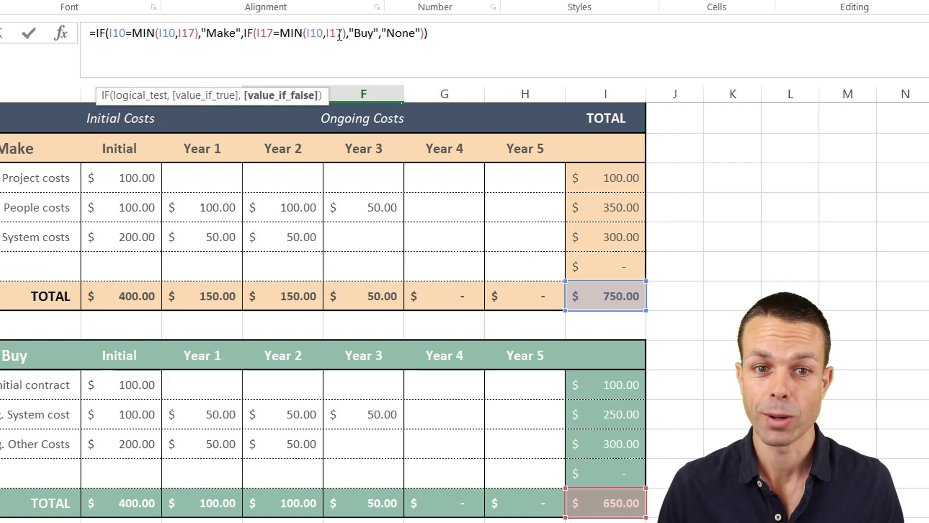
left_click(362, 29)
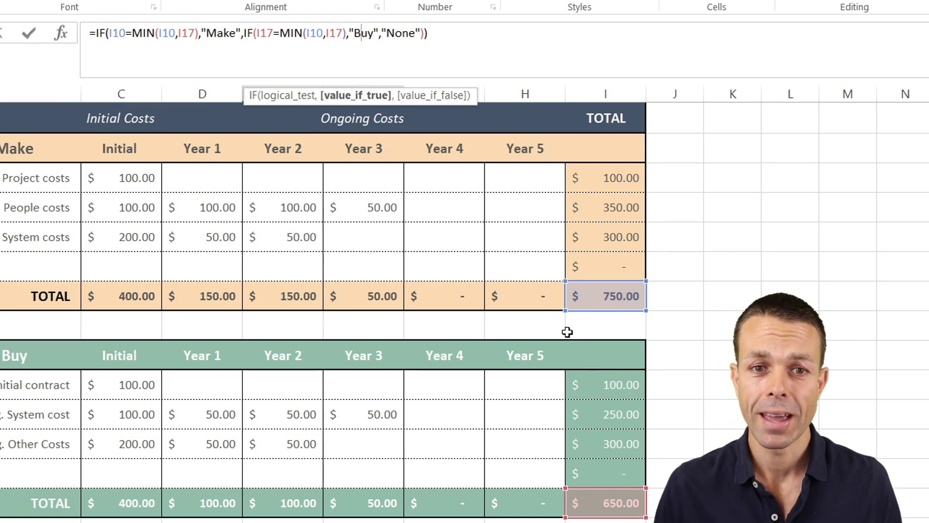
left_click(394, 37)
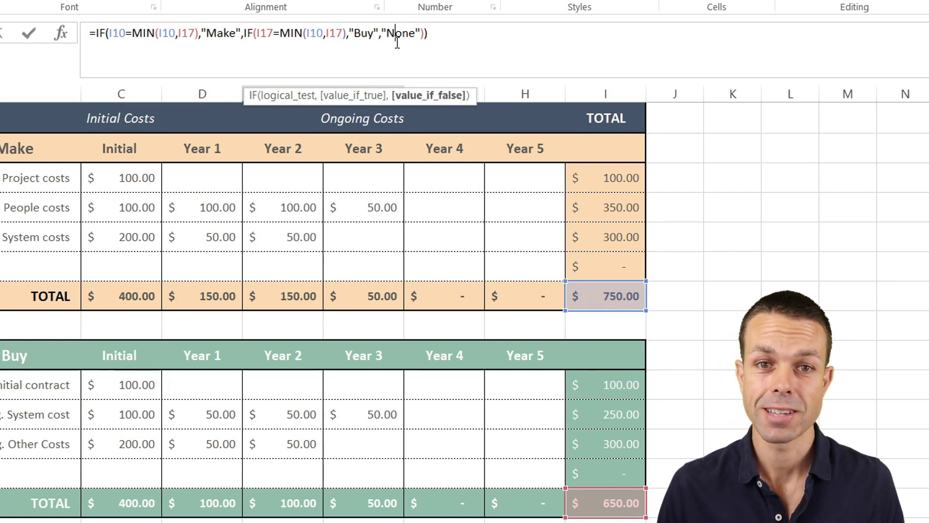
key("Return")
Step: Compare the most cost-effective option in E3 with the Cost to Buy grand total in I17
scroll(372, 210, "up", 2)
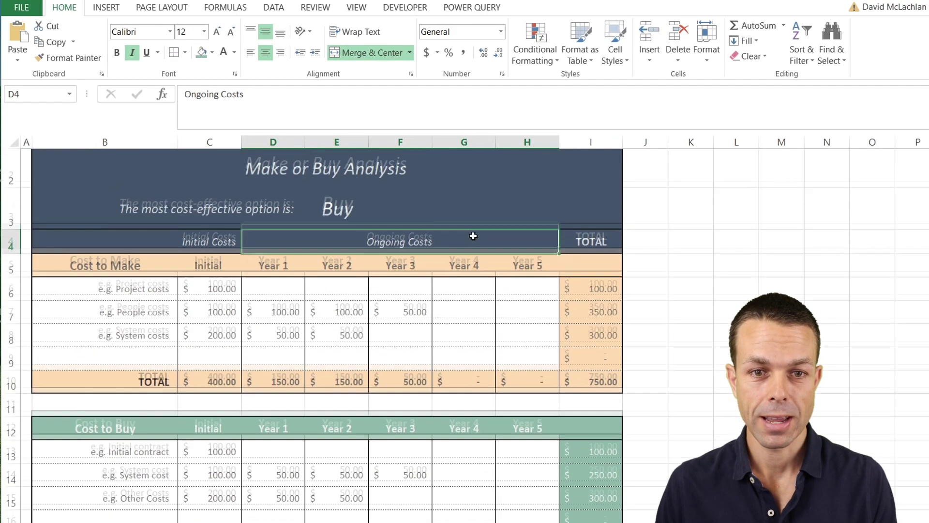
left_click(372, 210)
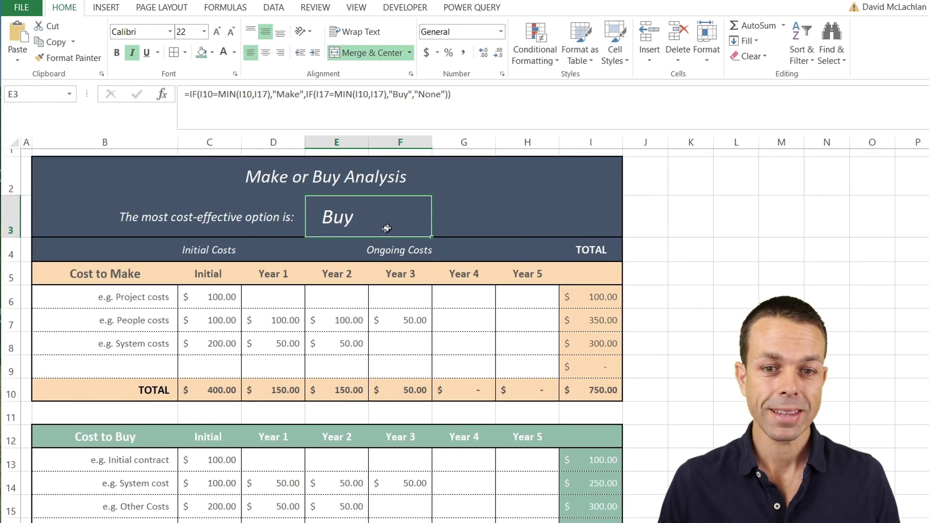
scroll(386, 228, "down", 1)
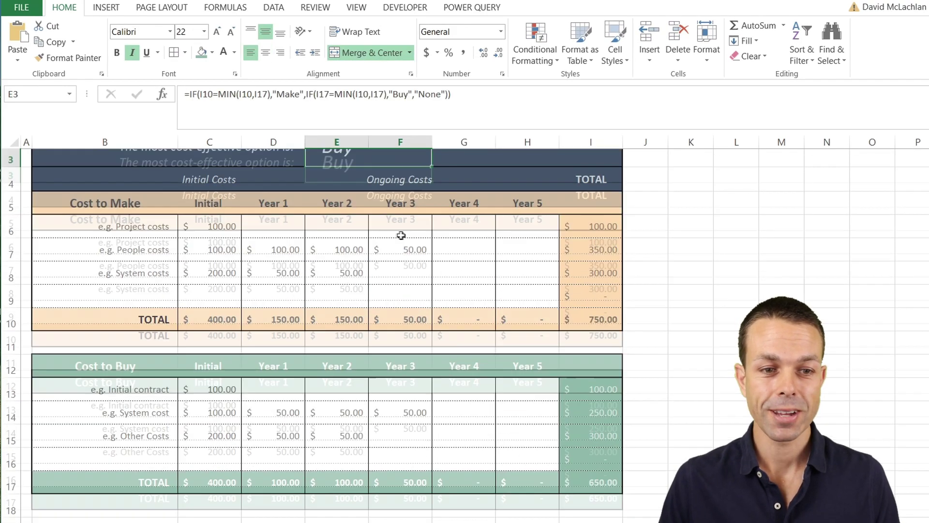
left_click(611, 465)
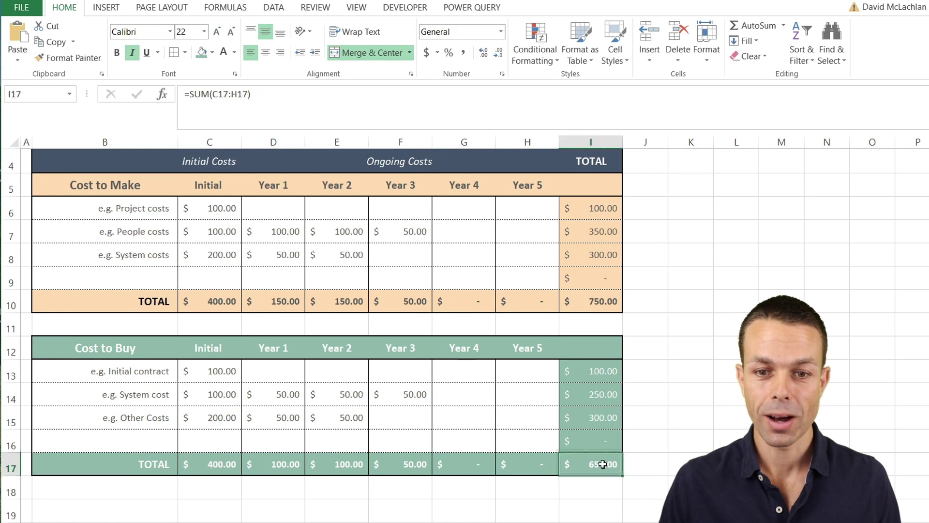
Step: Compare the Cost to Make grand total in I10 with the most cost-effective option in E3
scroll(586, 300, "up", 1)
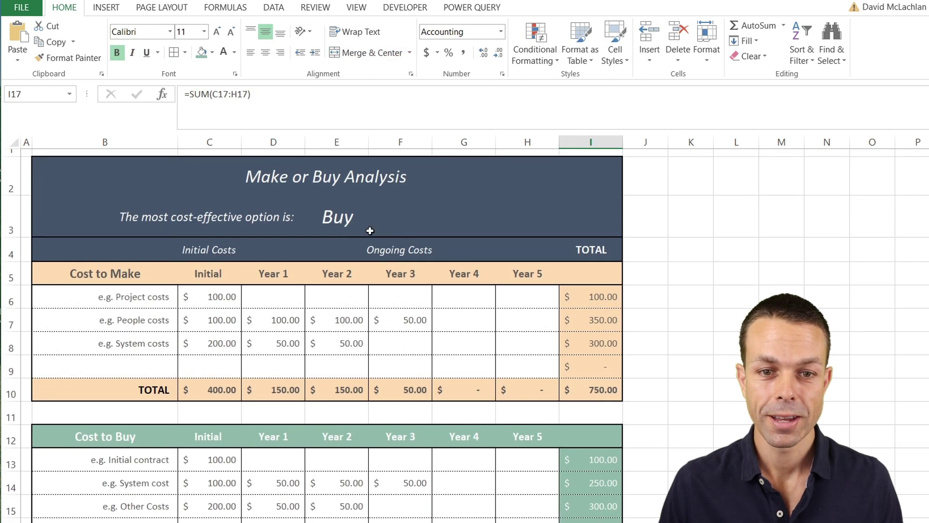
left_click(606, 388)
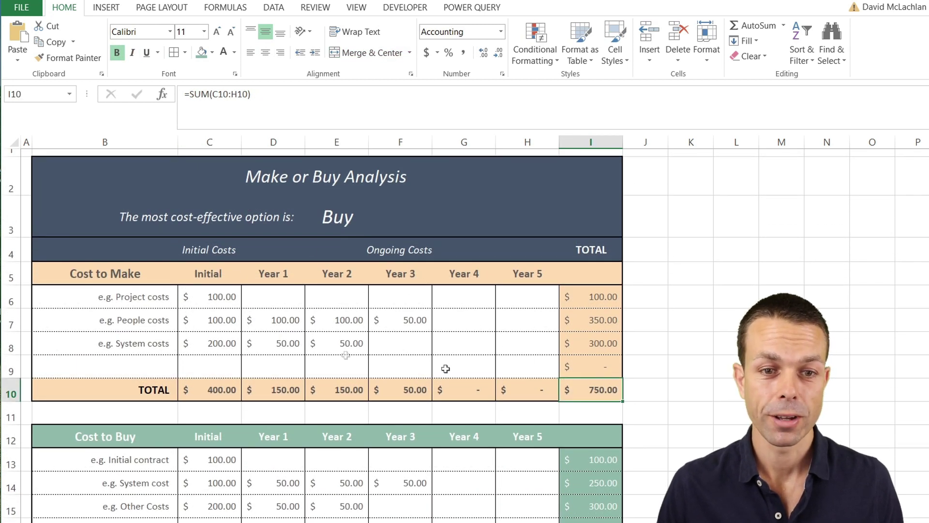
left_click(339, 215)
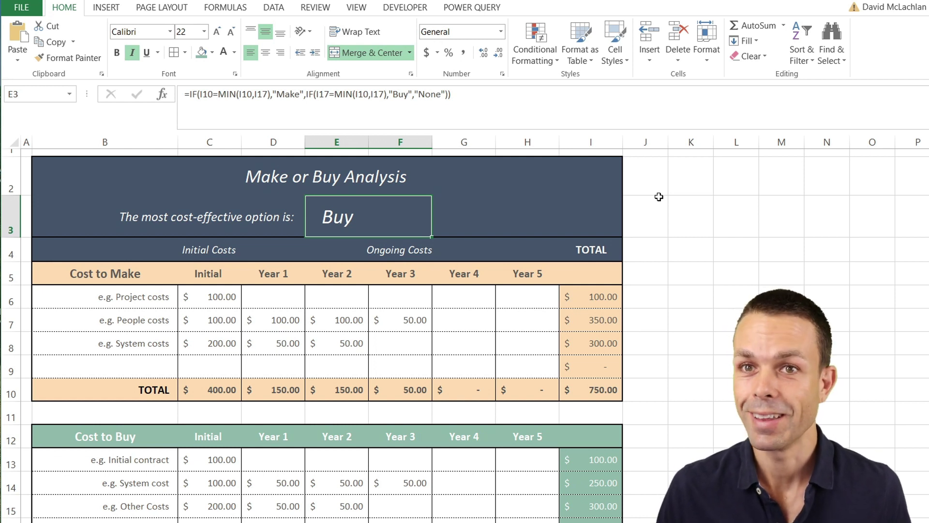
Step: Label B11 Cumulative below the Cost to Make total row and link C11 to the initial total with =C10
left_click(140, 412)
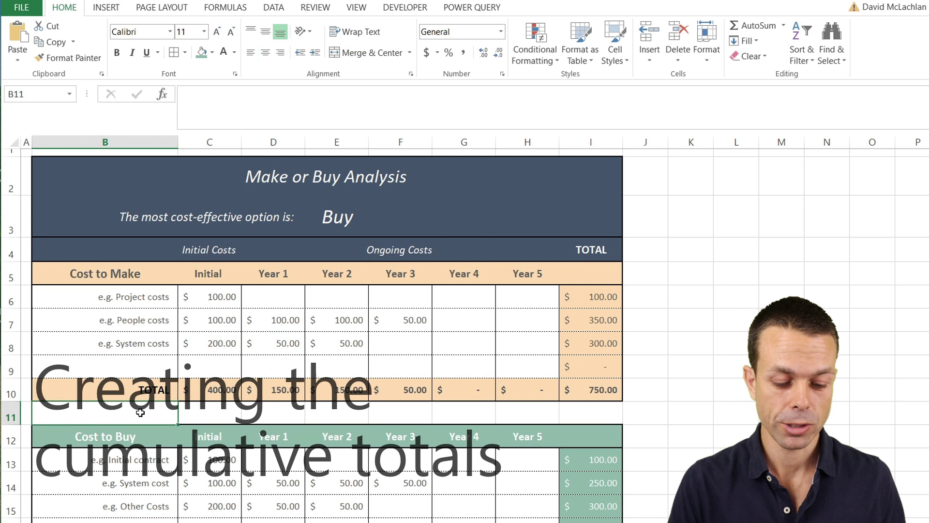
type("Cumulative")
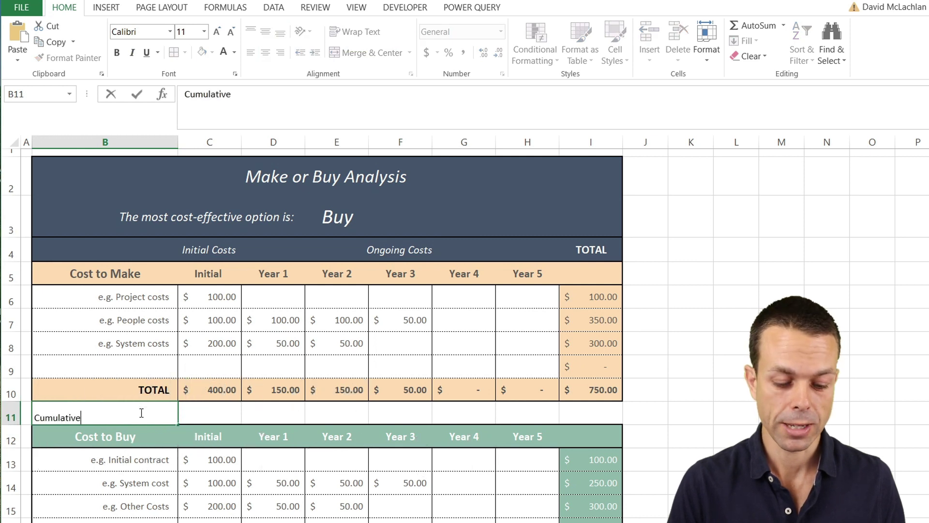
key("Return")
key("Up")
key("Right")
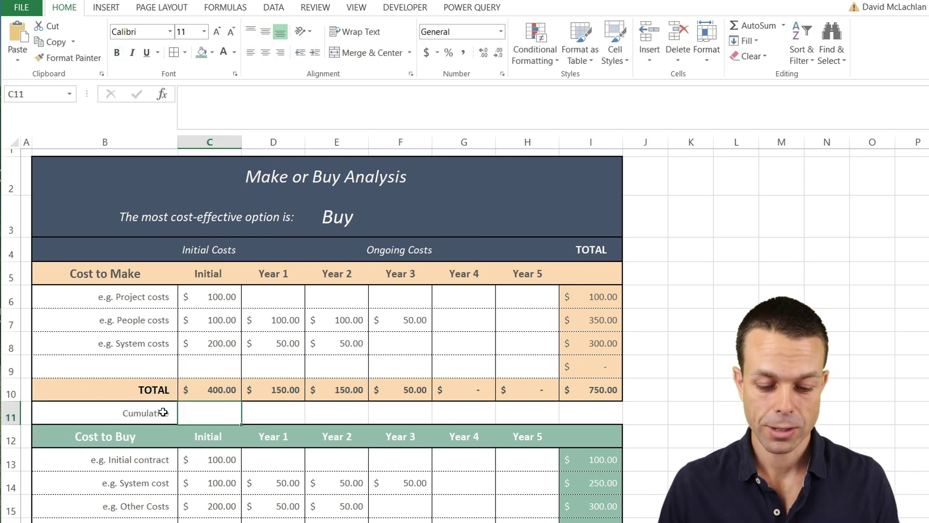
type("=")
left_click(219, 390)
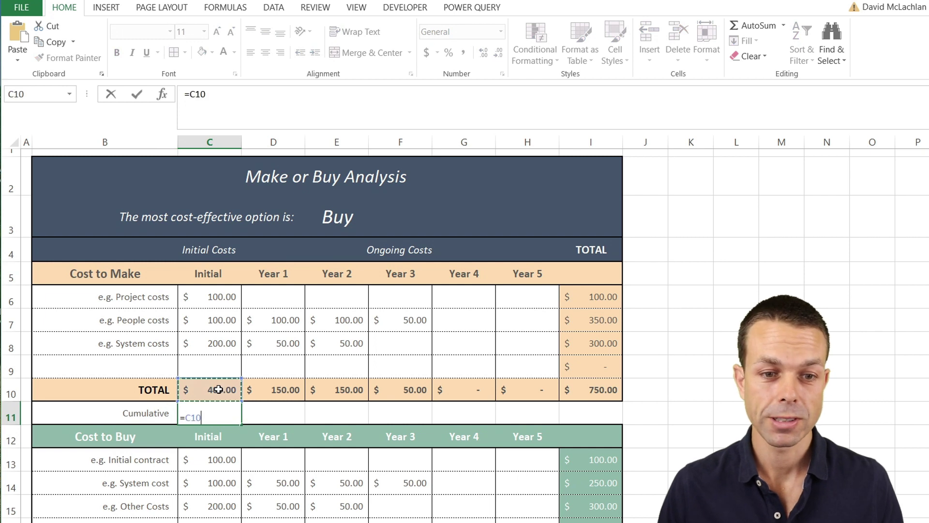
key("Return")
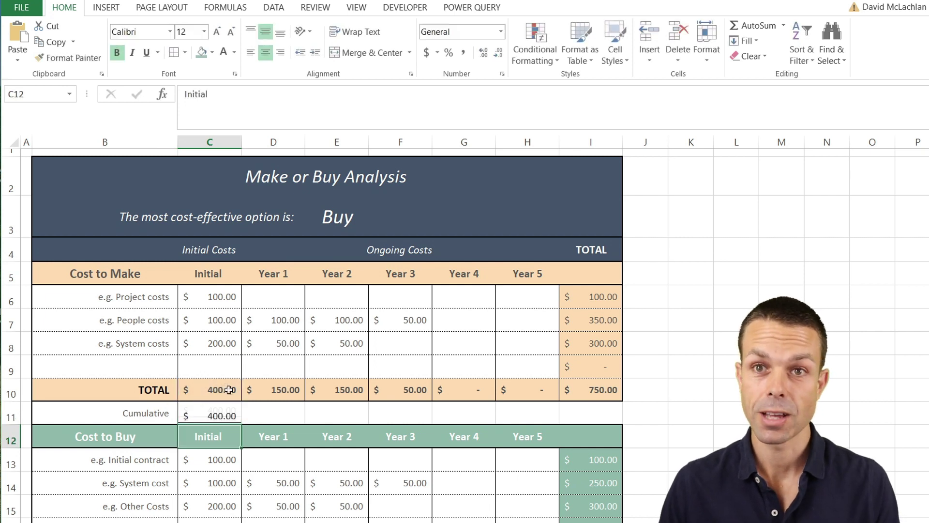
Step: Enter =SUM(C10:D10) in D11 for the Year 1 cumulative cost and centre C11:I11 vertically and horizontally
left_click(274, 416)
type("=")
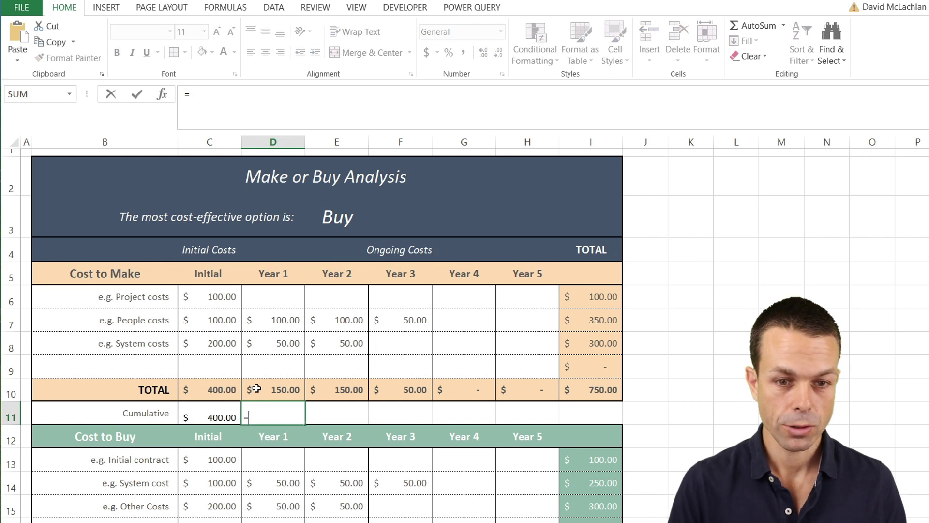
type("sum(")
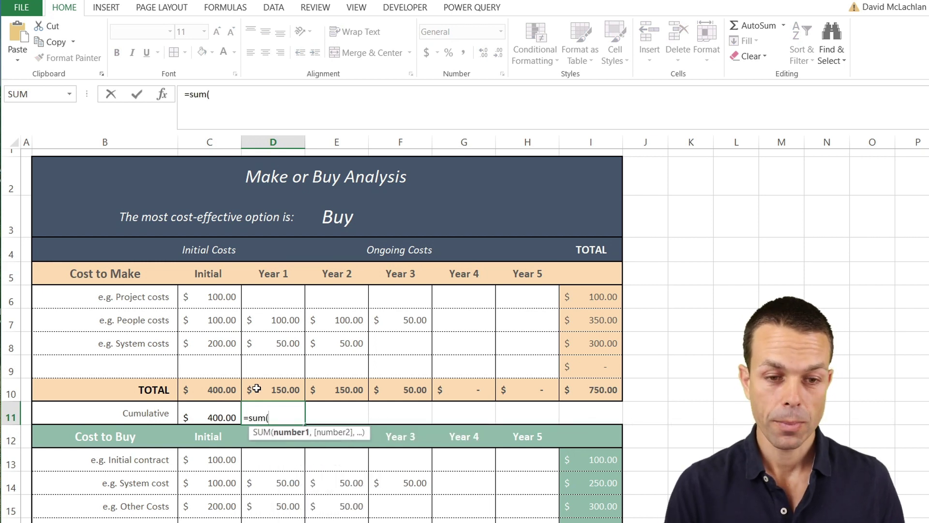
left_click_drag(220, 394, 274, 388)
type(")")
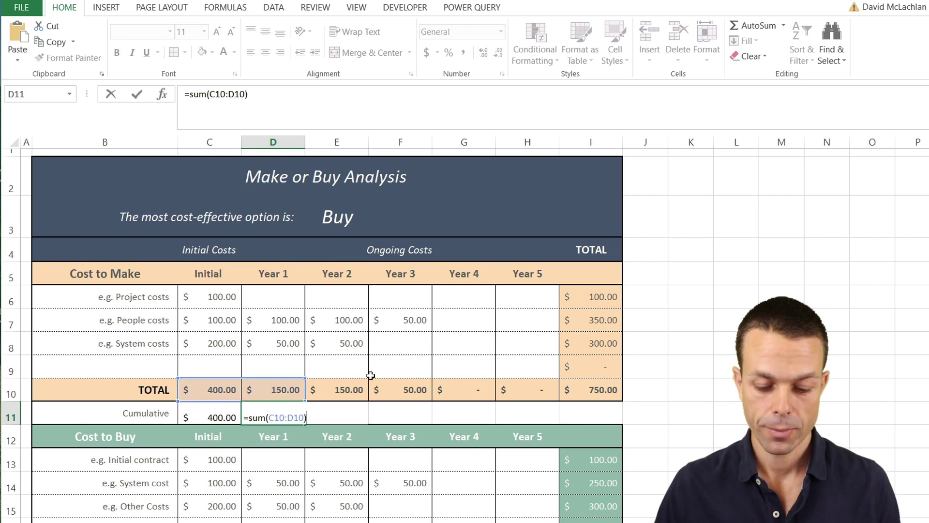
key("Return")
left_click_drag(235, 416, 596, 414)
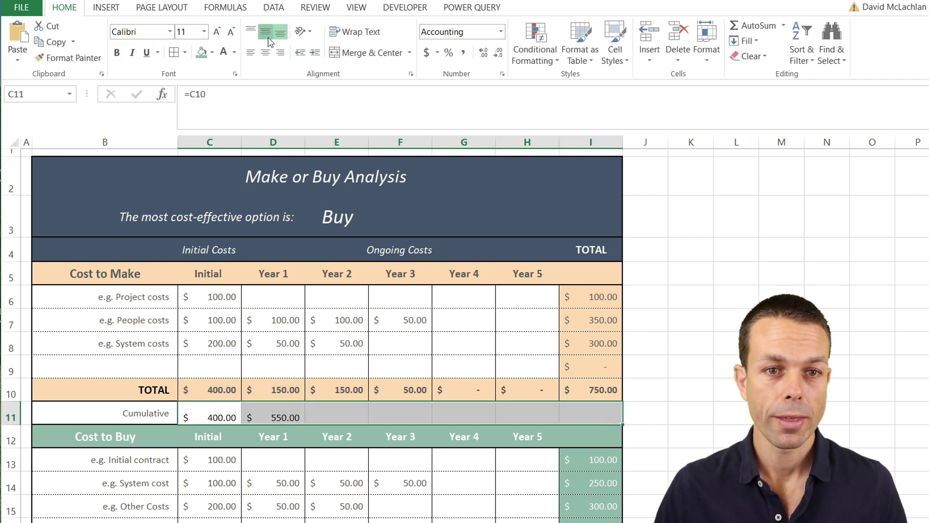
Step: Anchor the starting column of the D11 formula as =SUM($C10:D10) and fill it across to H11
left_click(276, 412)
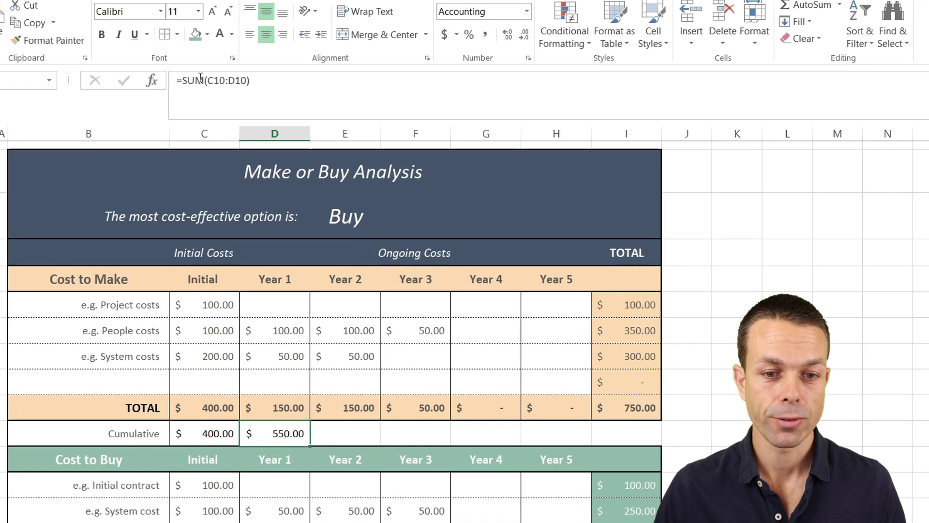
left_click(201, 80)
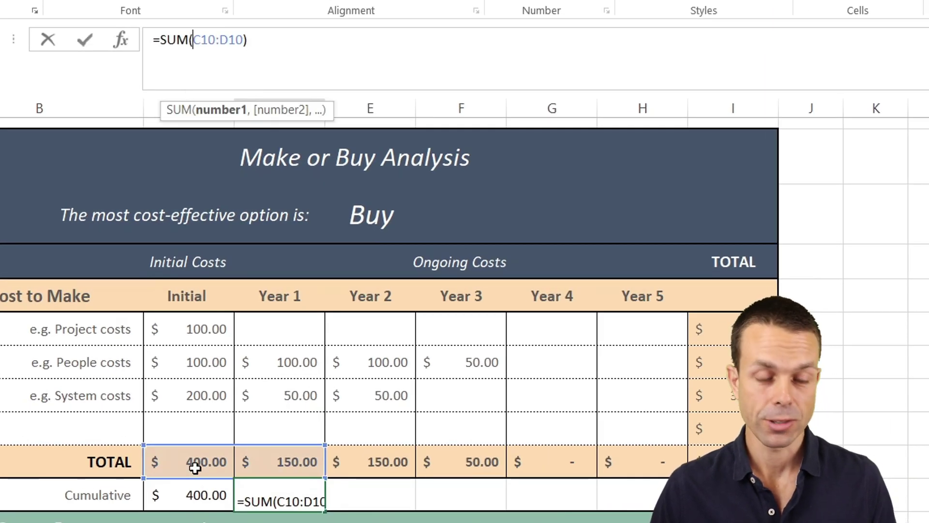
type("$")
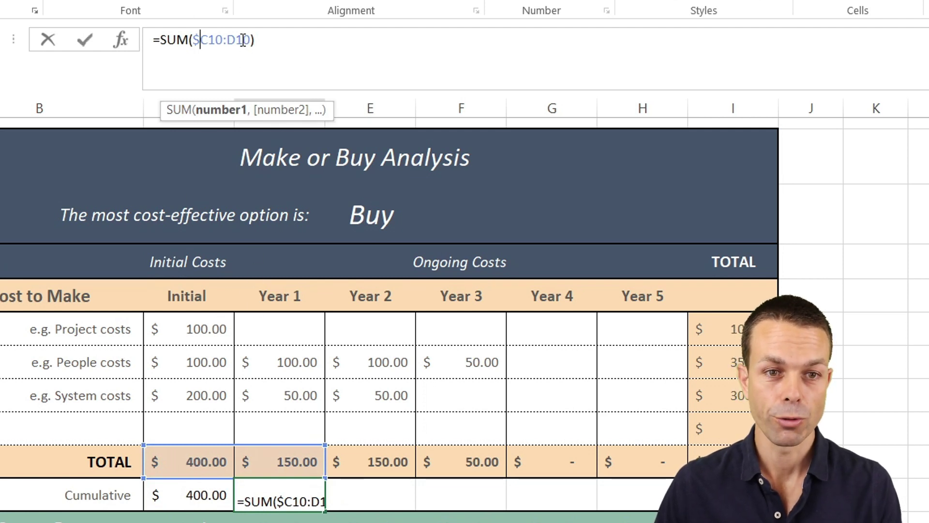
key("Return")
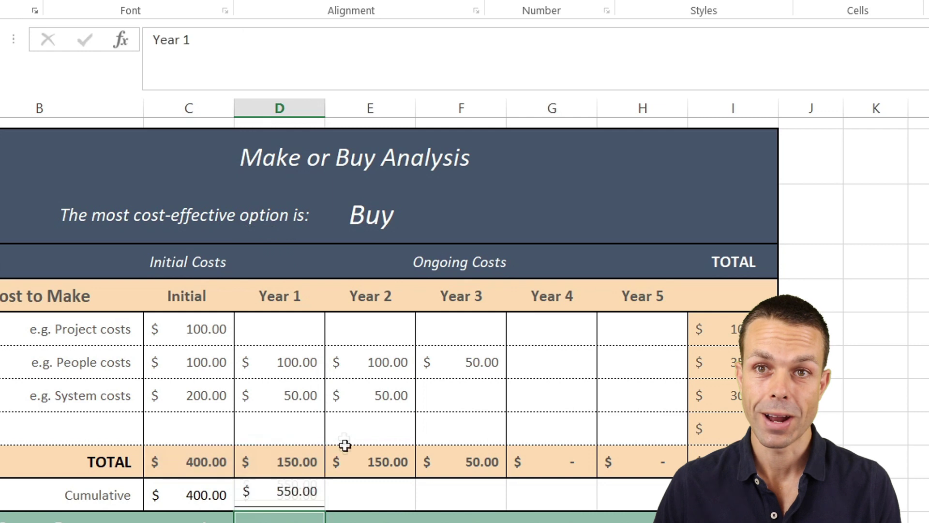
left_click(277, 497)
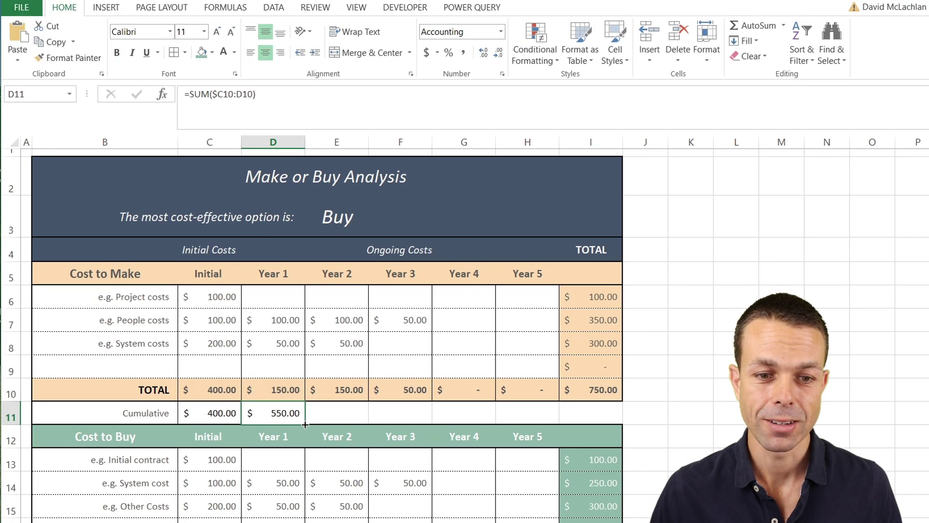
left_click_drag(305, 424, 539, 416)
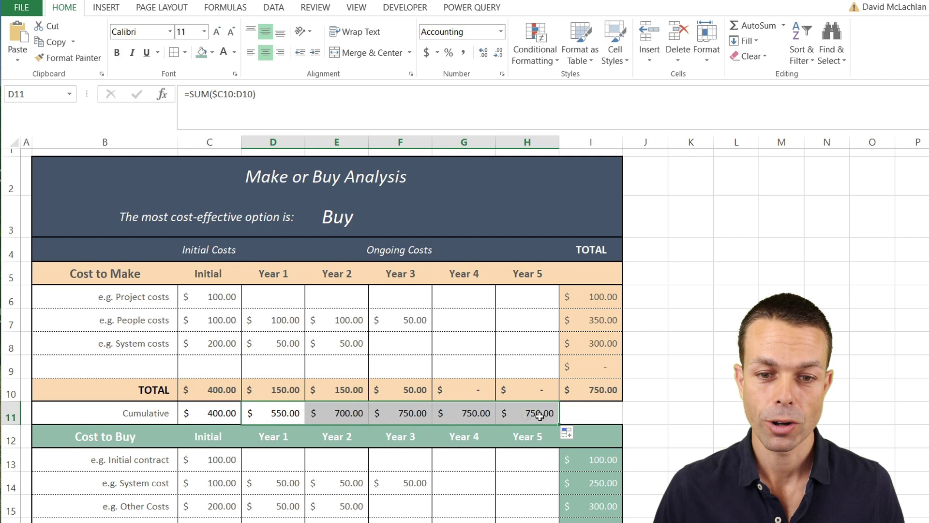
Step: Check the filled cumulative formulas in E11 and F11 against the Cost to Make grand total in I10
left_click(351, 412)
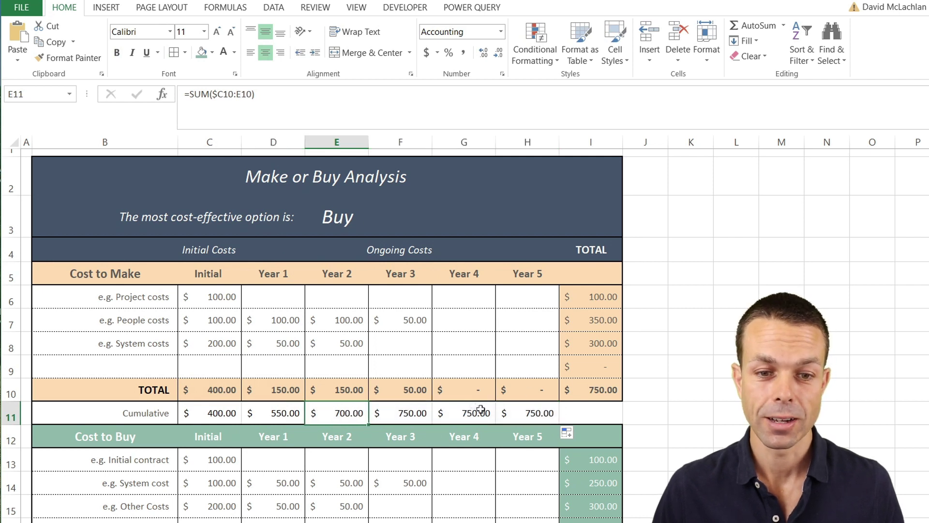
key("Right")
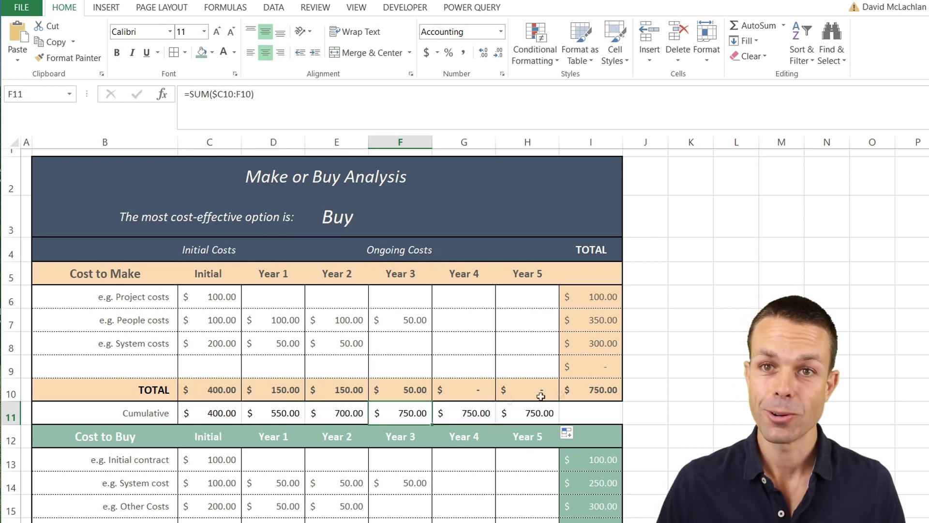
left_click(561, 396)
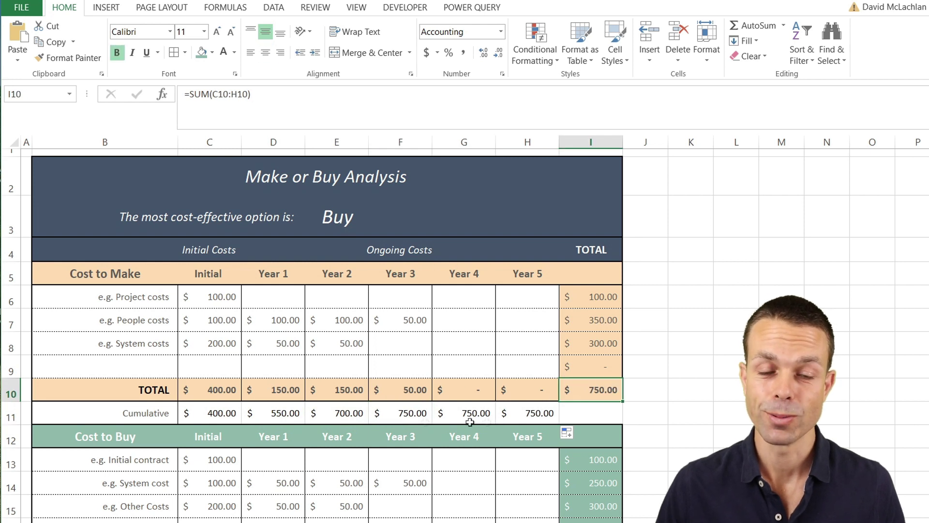
Step: Copy the Cumulative row B11:H11 to B18 below the Cost to Buy total and check the formula in H18
left_click_drag(169, 412, 532, 411)
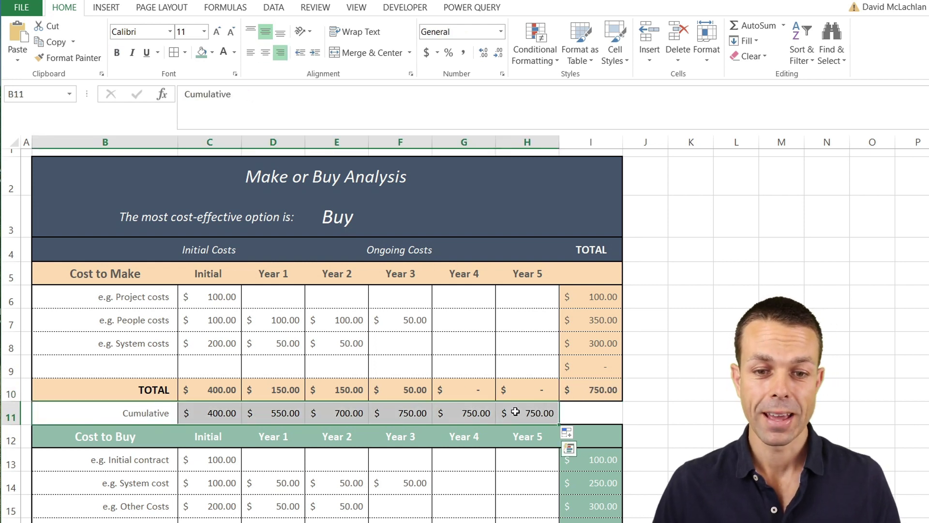
key("ctrl+c")
scroll(496, 410, "down", 1)
left_click(130, 485)
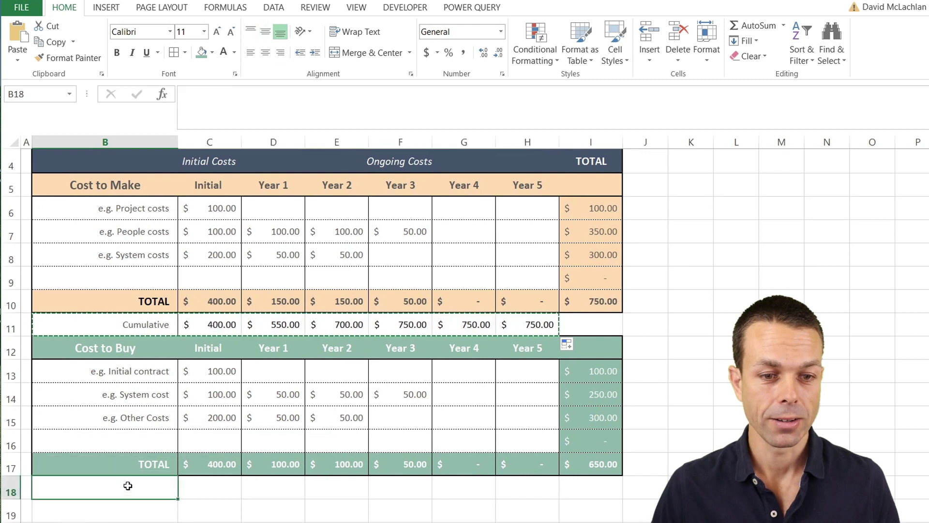
key("ctrl+v")
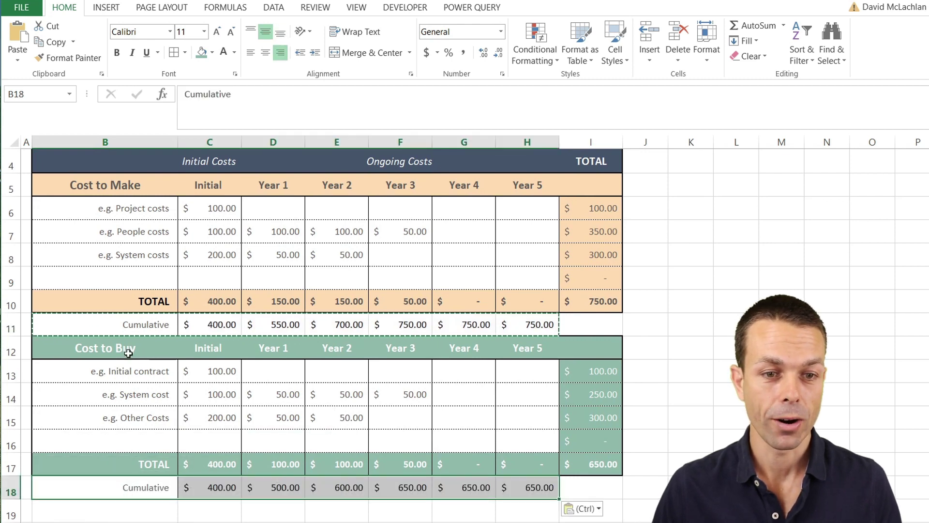
key("Escape")
key("Escape")
left_click(527, 489)
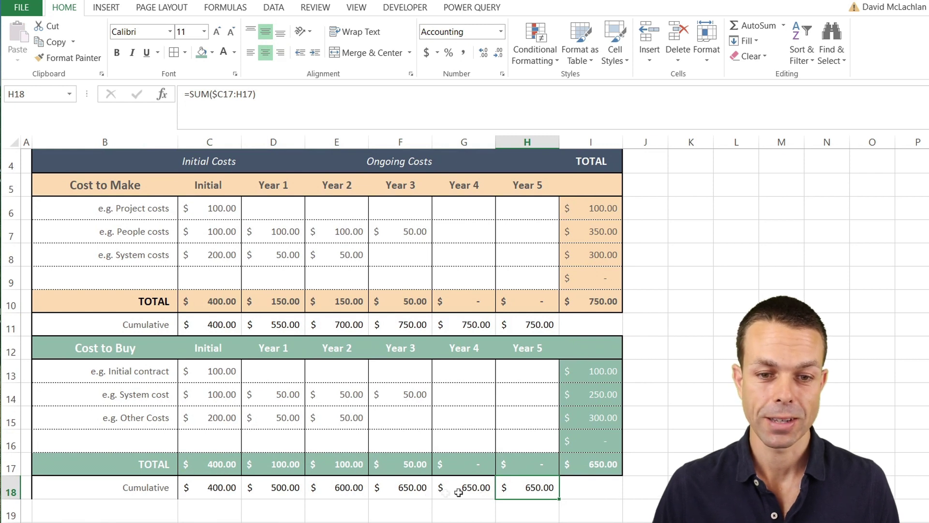
Step: Set the font colour of the Cost to Make Cumulative row B11:I11 to light grey
left_click(137, 320)
left_click(570, 320, "shift")
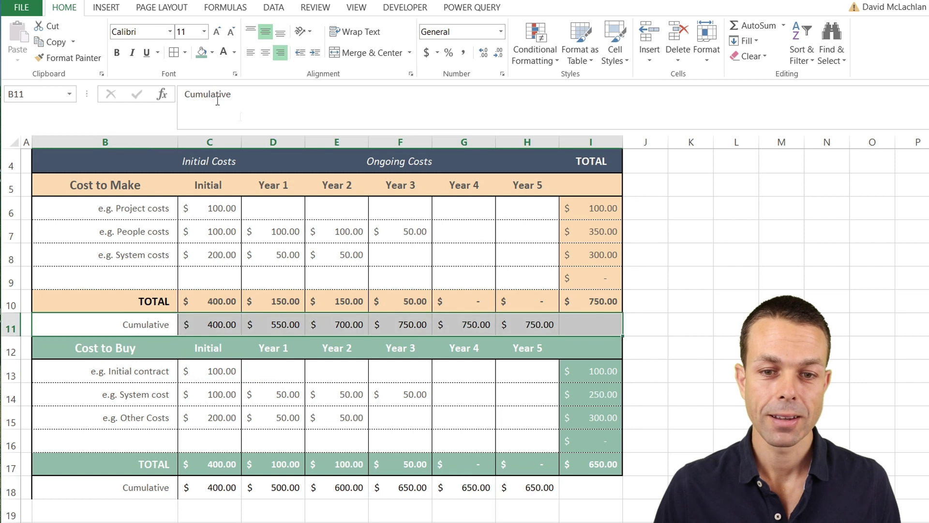
left_click(224, 52)
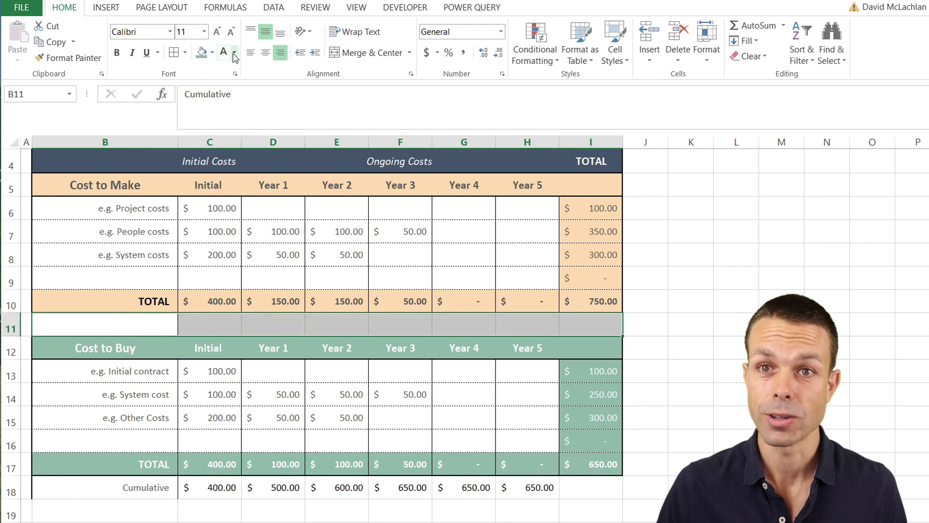
left_click(234, 52)
left_click(222, 121)
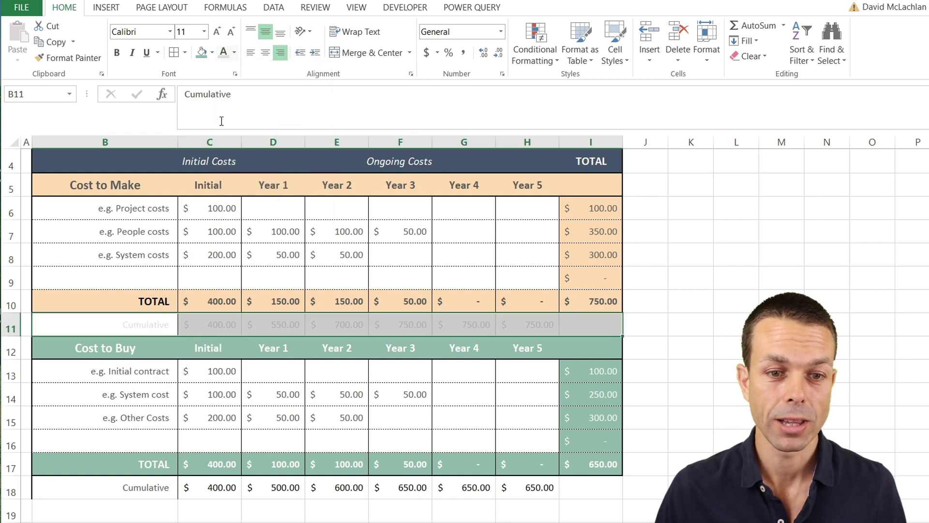
Step: Apply the same light grey font colour to the Cost to Buy Cumulative row B18:I18
left_click(149, 483)
left_click(612, 489, "shift")
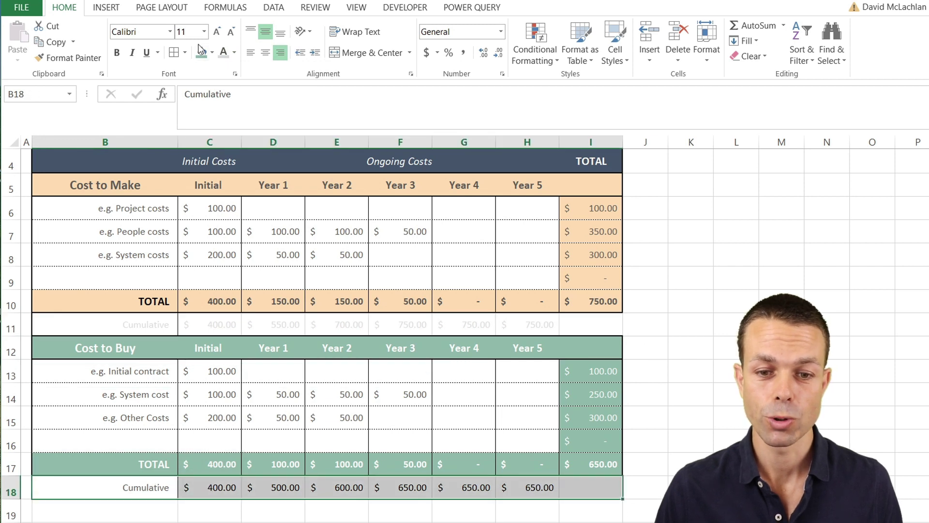
left_click(227, 57)
left_click(126, 324)
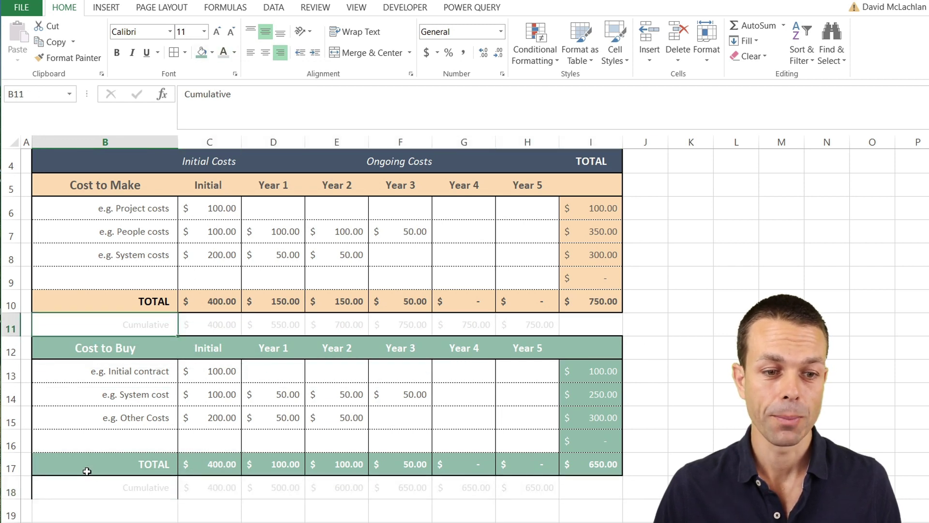
Step: Hide the worksheet gridlines
scroll(86, 471, "up", 1)
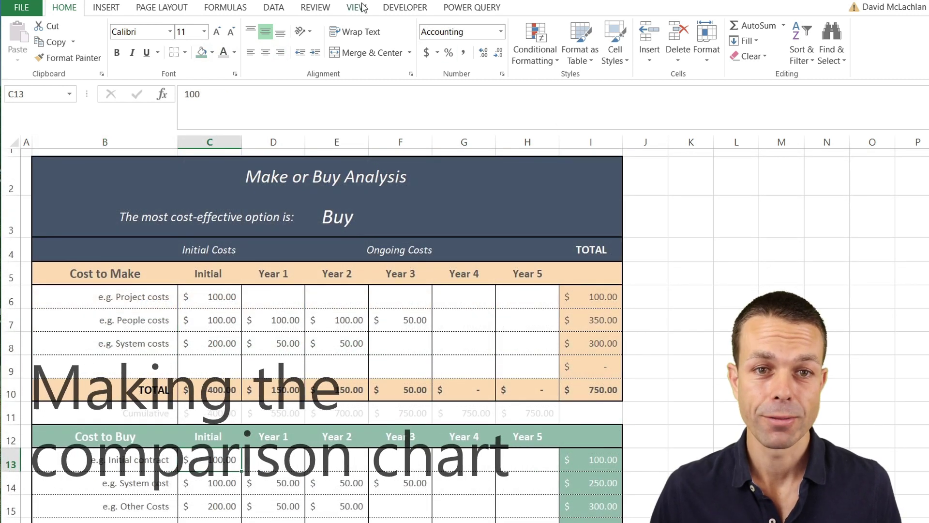
left_click(357, 7)
left_click(149, 52)
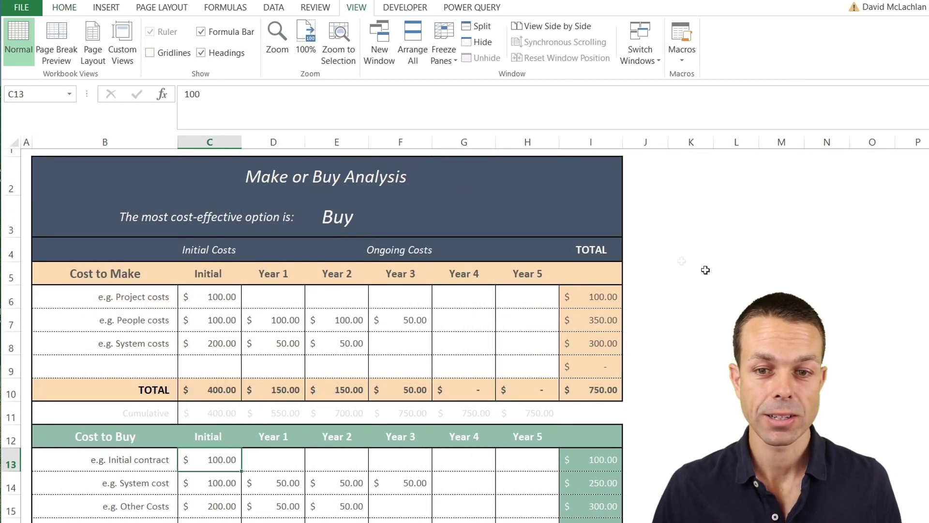
left_click(64, 7)
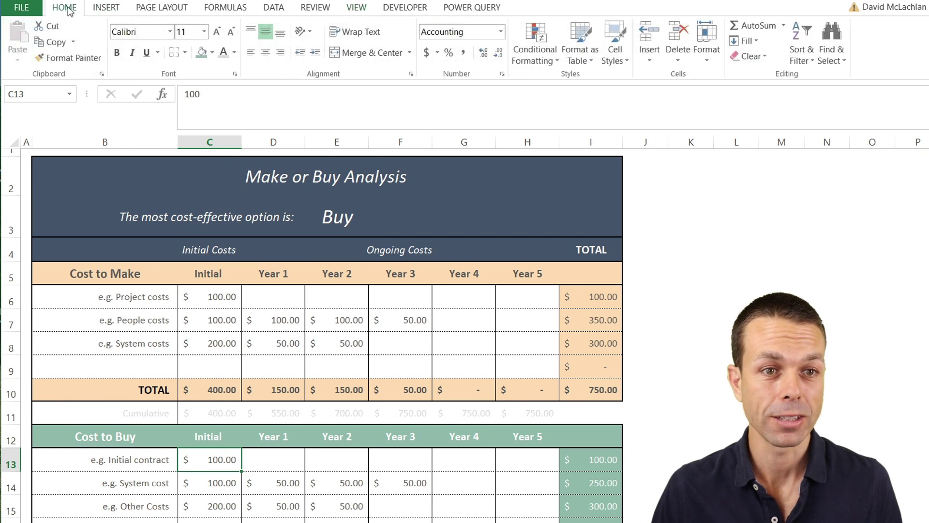
Step: Insert a line chart from the Cumulative rows B11:H11 and B18:H18 and place it beside the cost tables
left_click_drag(107, 409, 542, 413)
scroll(549, 397, "down", 1)
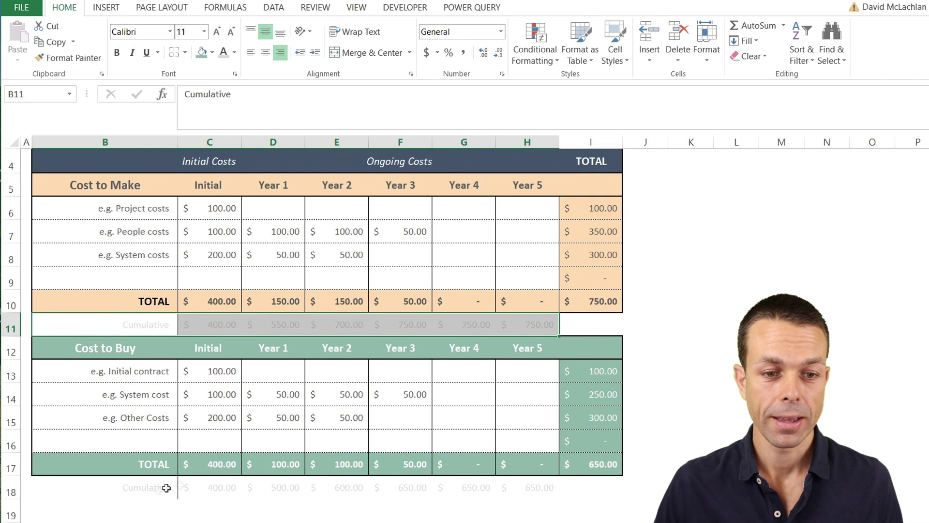
left_click_drag(136, 490, 506, 476)
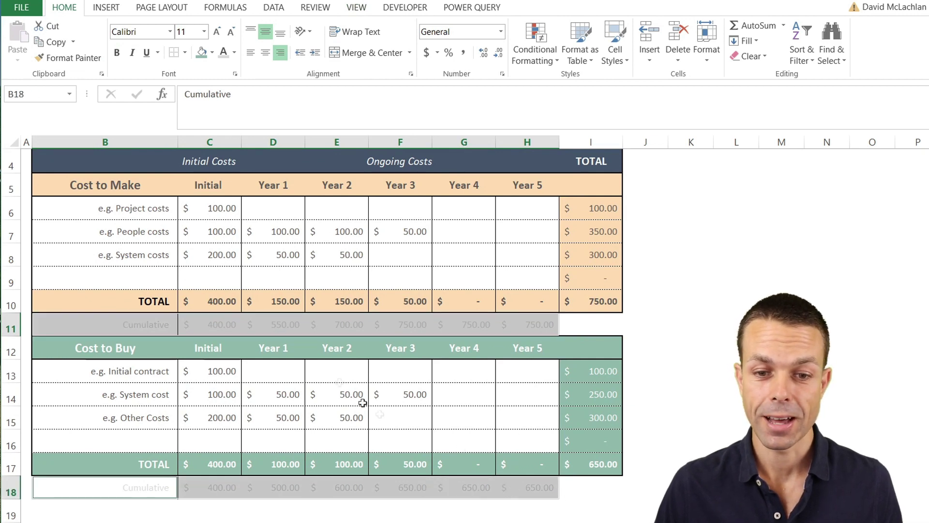
left_click(106, 7)
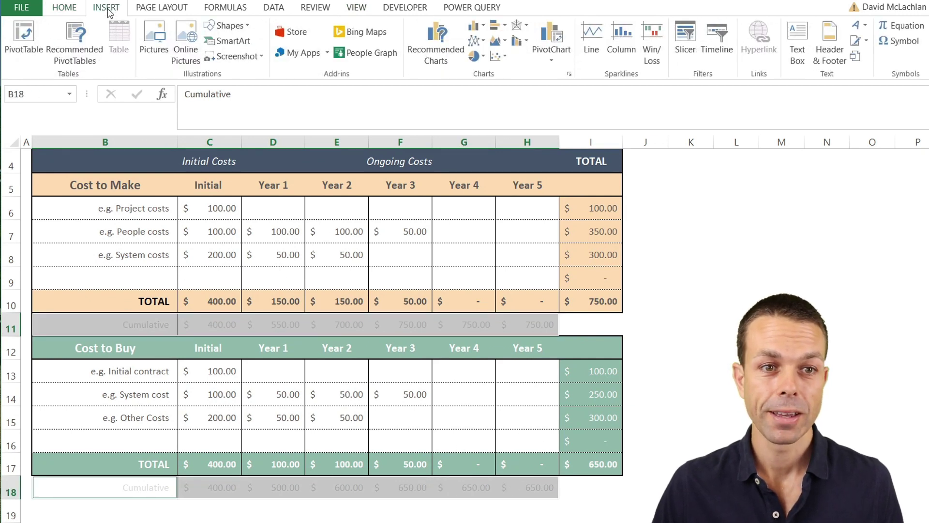
left_click(477, 40)
left_click(484, 94)
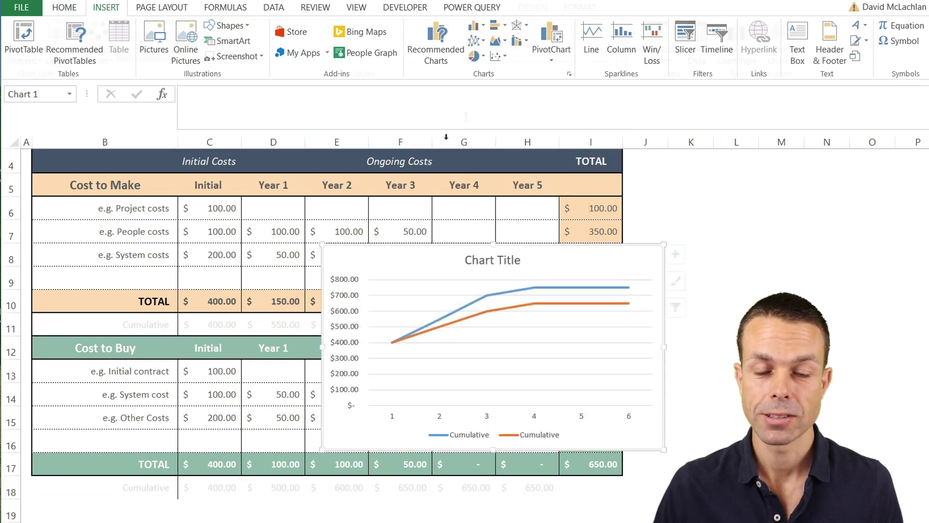
left_click_drag(404, 246, 734, 162)
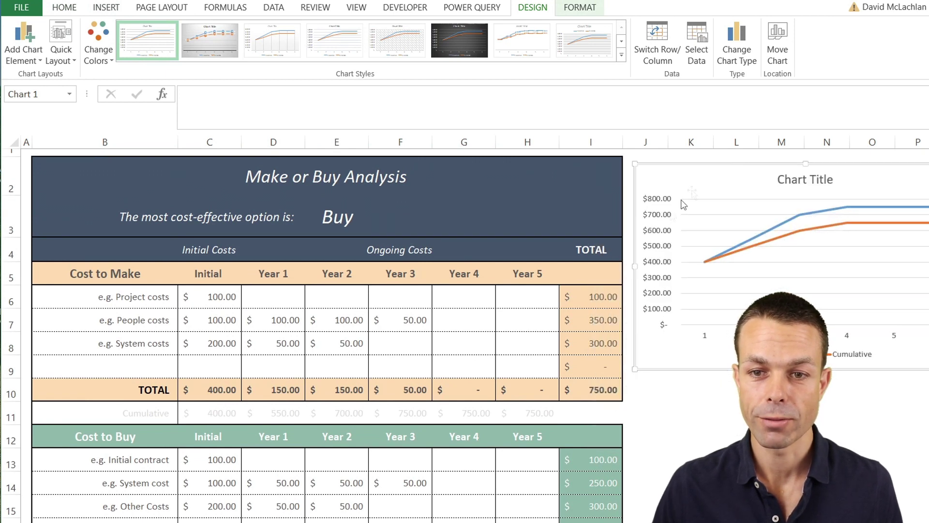
Step: Change the chart title to "Make or Buy Analysis"
scroll(589, 250, "right", 2)
left_click(639, 176)
type("Make")
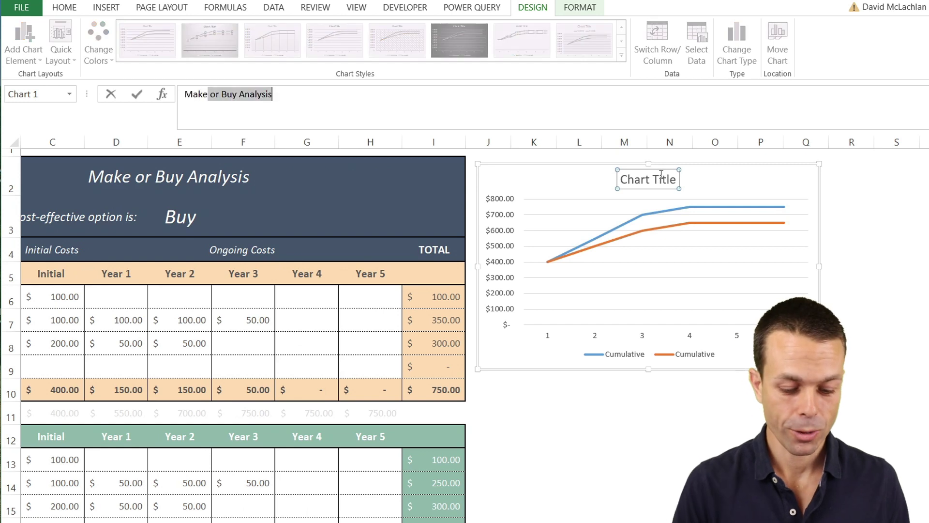
key("Return")
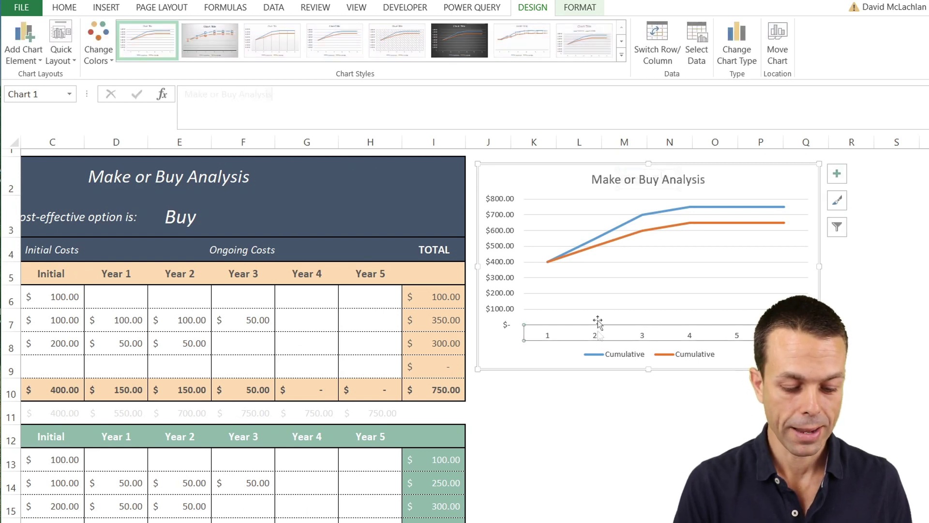
Step: Edit the chart's source data so the first Cumulative series takes its name from the Cost to Make cell B5
right_click(605, 288)
left_click(646, 369)
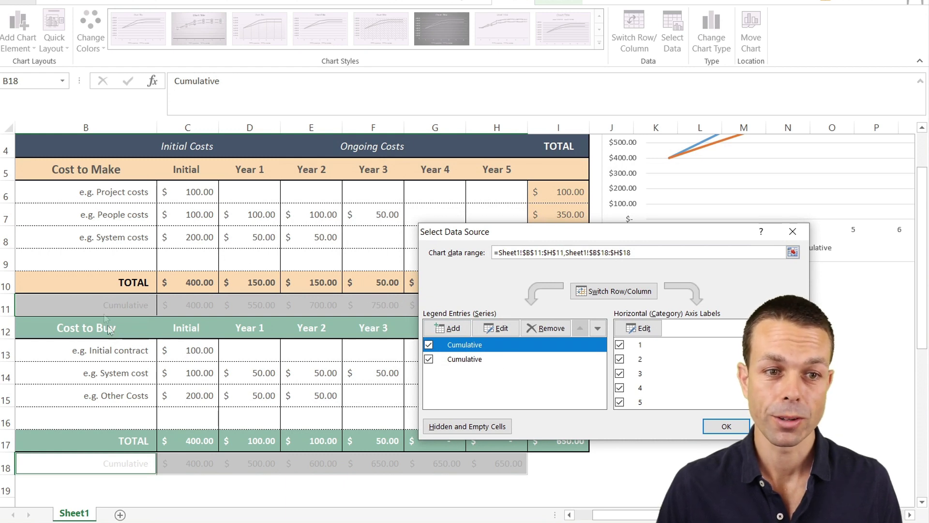
left_click(496, 328)
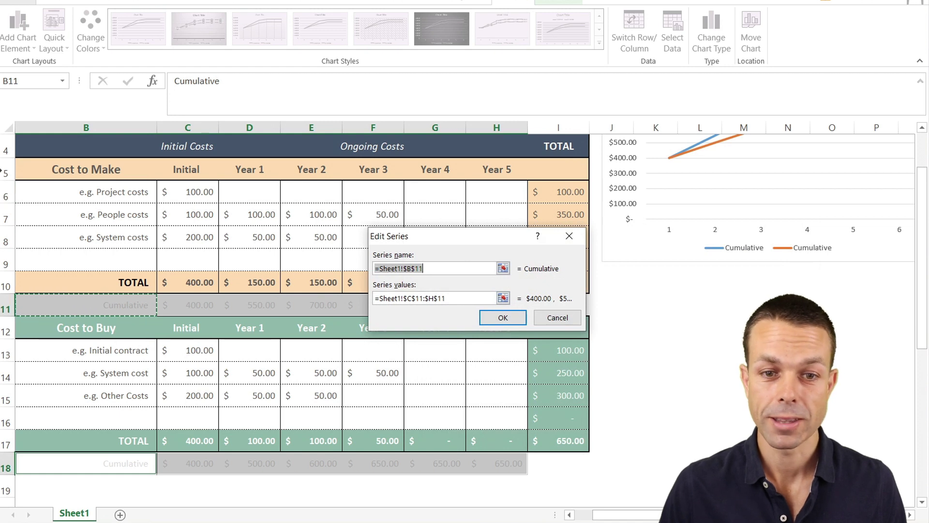
left_click(104, 168)
left_click(504, 318)
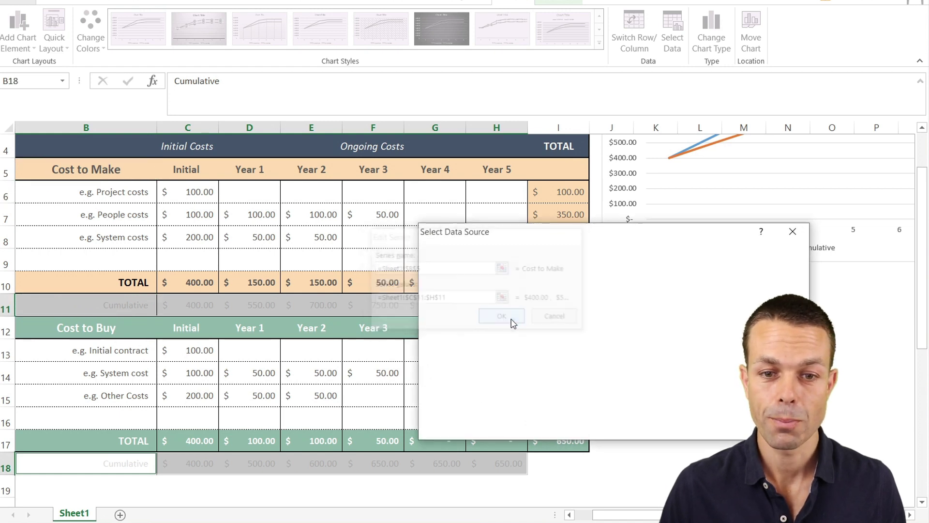
Step: Link the second Cumulative series name to the Cost to Buy cell B12
left_click(477, 359)
left_click(495, 328)
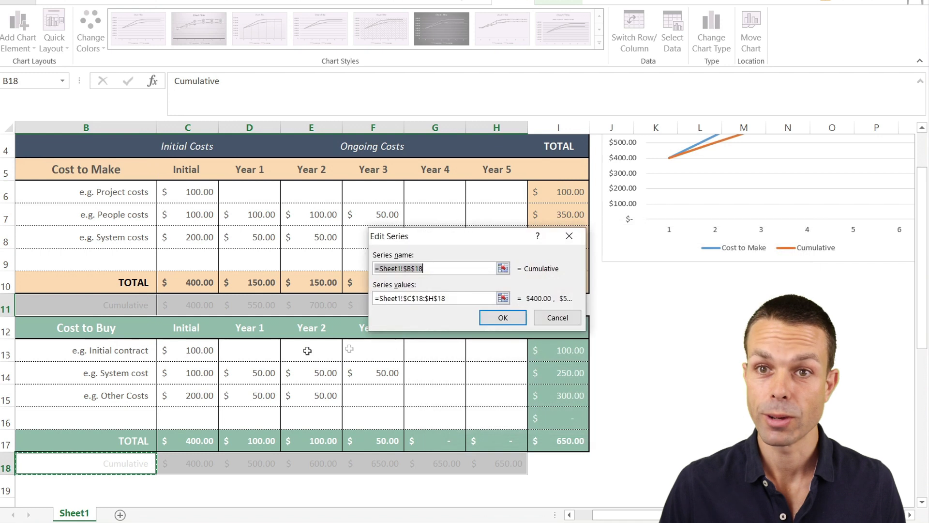
left_click(64, 326)
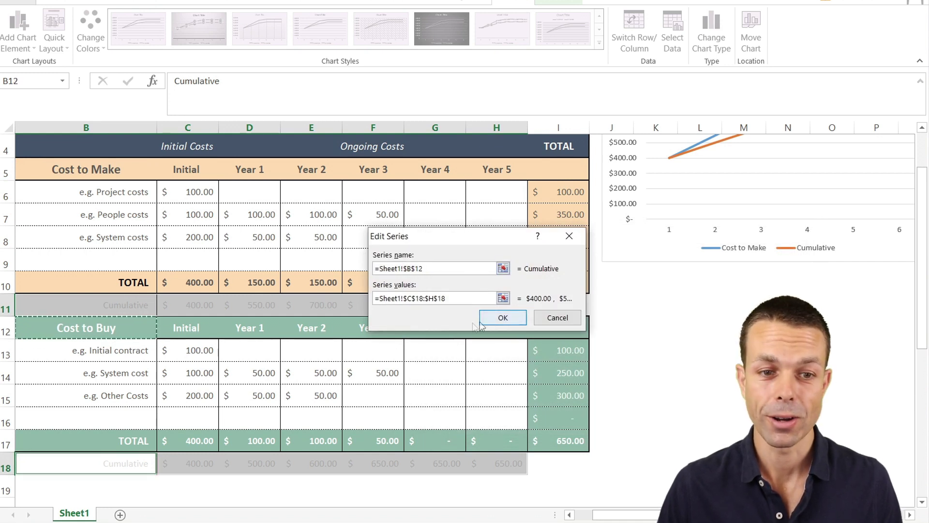
left_click(503, 318)
Step: Set the horizontal axis labels to the range C5:H5 and accept the chart's data source changes
left_click_drag(604, 242, 594, 223)
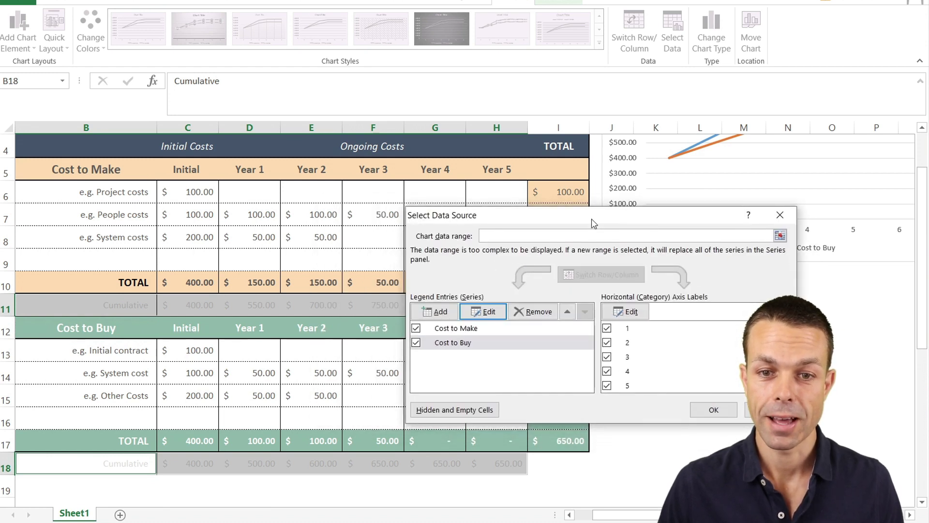
left_click(627, 312)
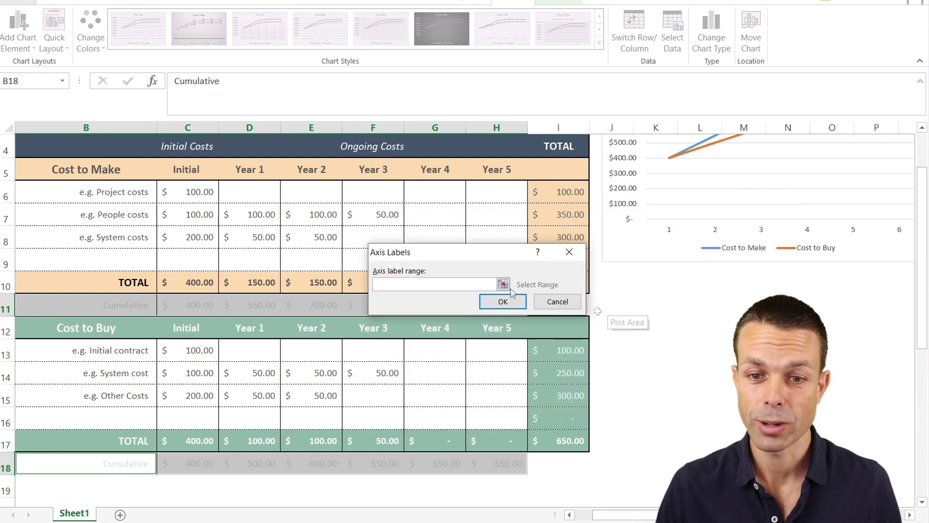
scroll(624, 314, "up", 1)
left_click(186, 255)
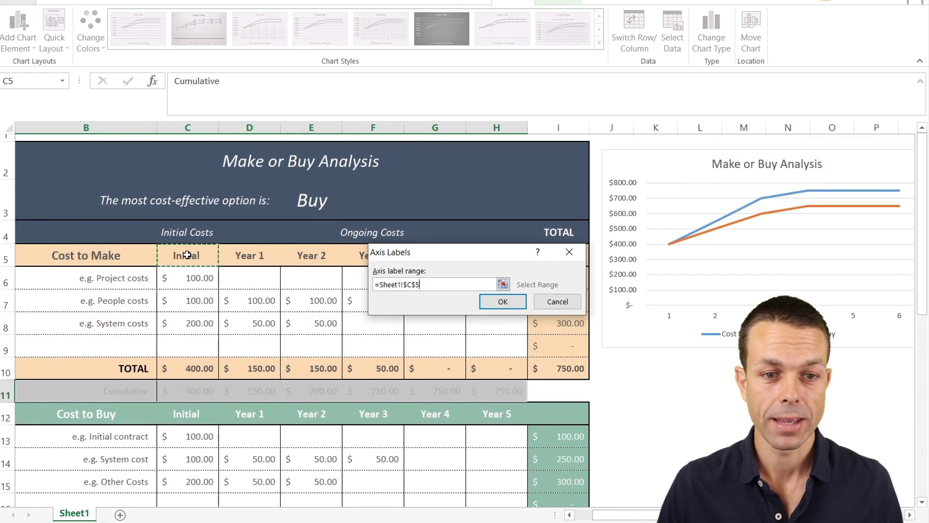
left_click_drag(475, 257, 494, 256)
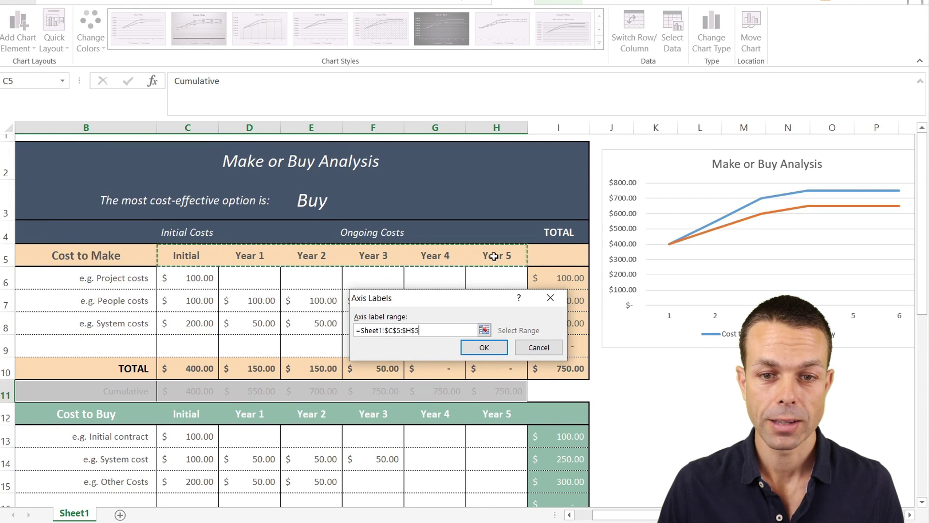
left_click(483, 347)
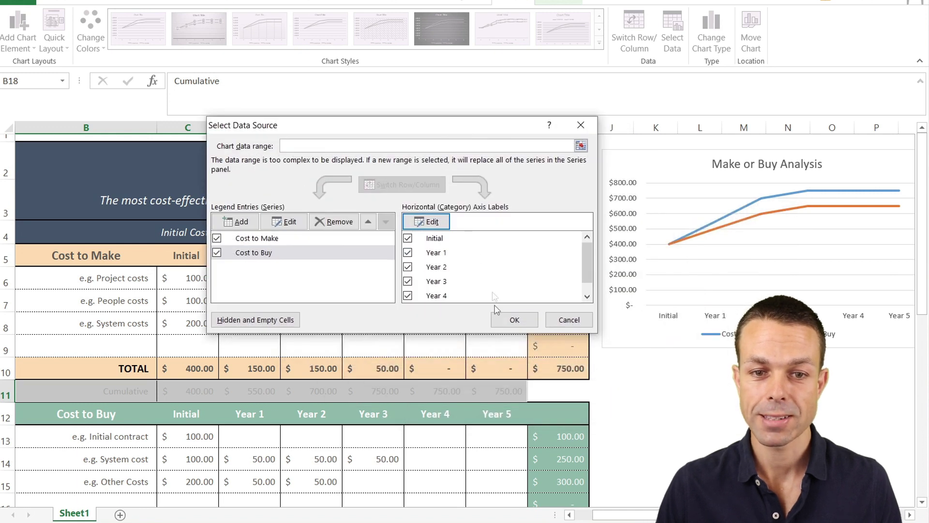
left_click(514, 320)
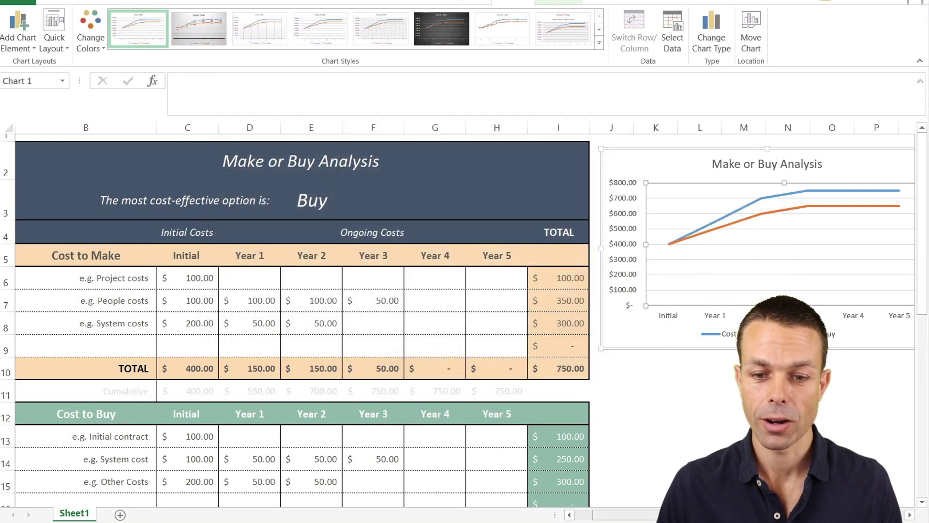
Step: Open the formatting options for the chart's plot area
scroll(594, 293, "right", 2)
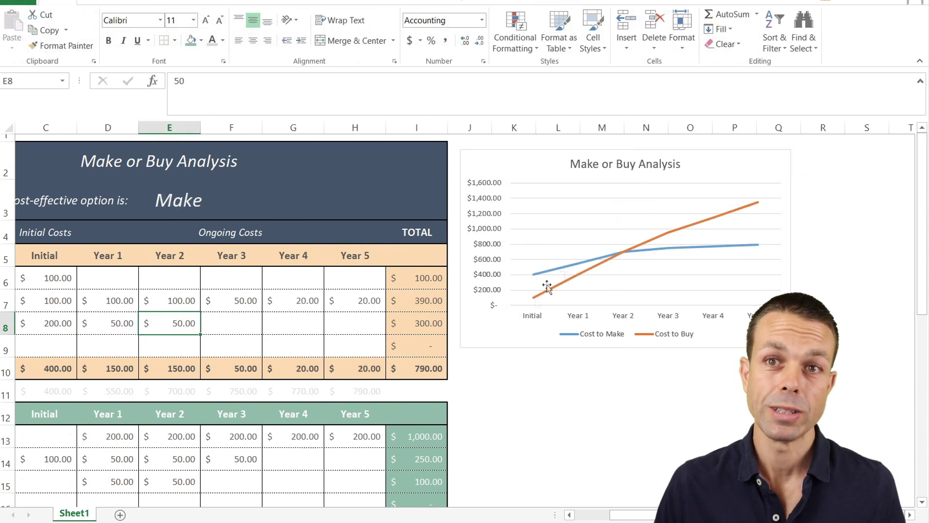
left_click(572, 283)
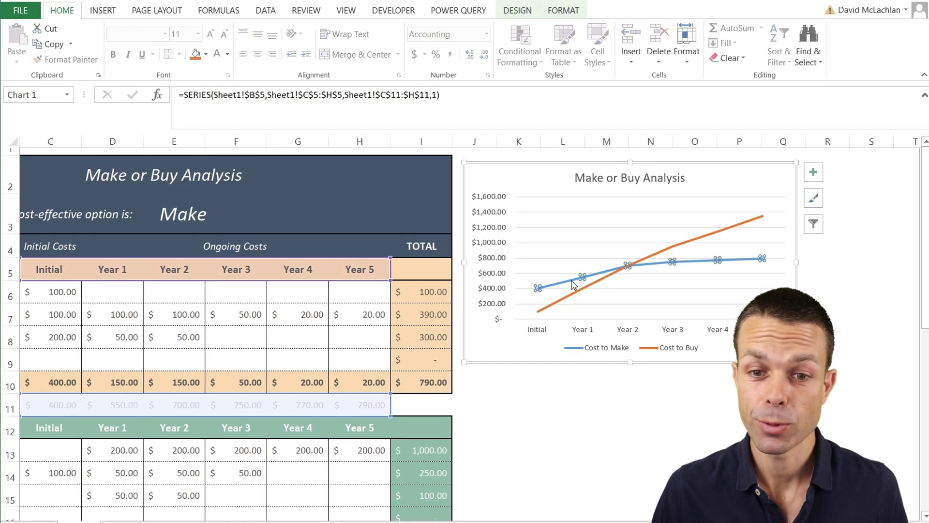
right_click(558, 259)
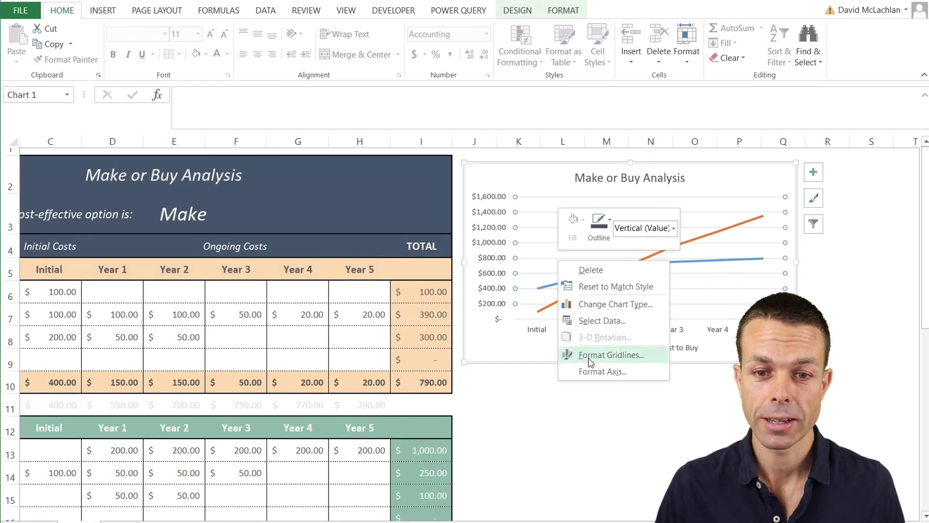
left_click(539, 236)
right_click(551, 260)
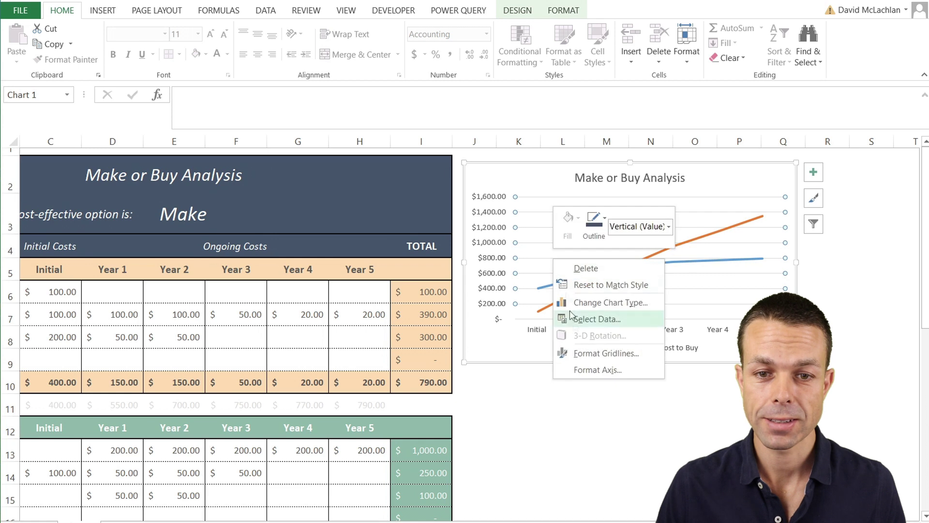
left_click(540, 261)
right_click(564, 240)
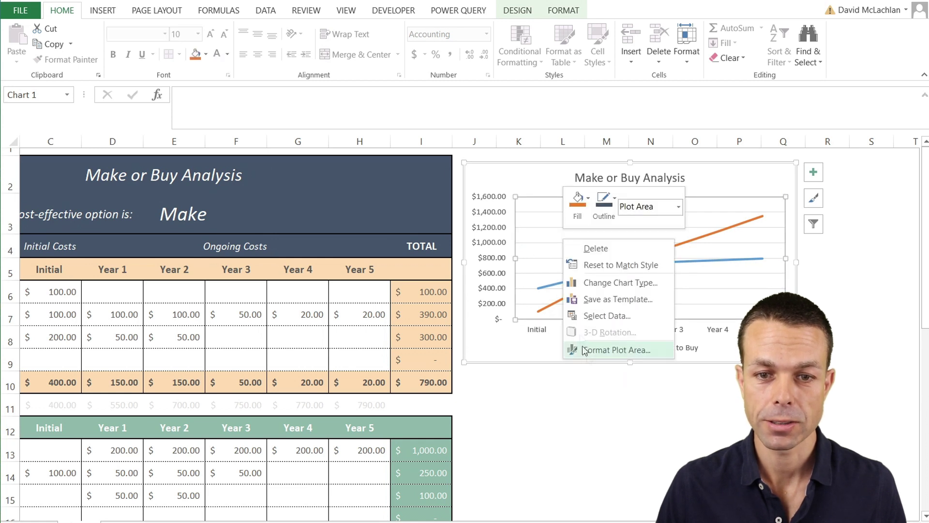
left_click(604, 353)
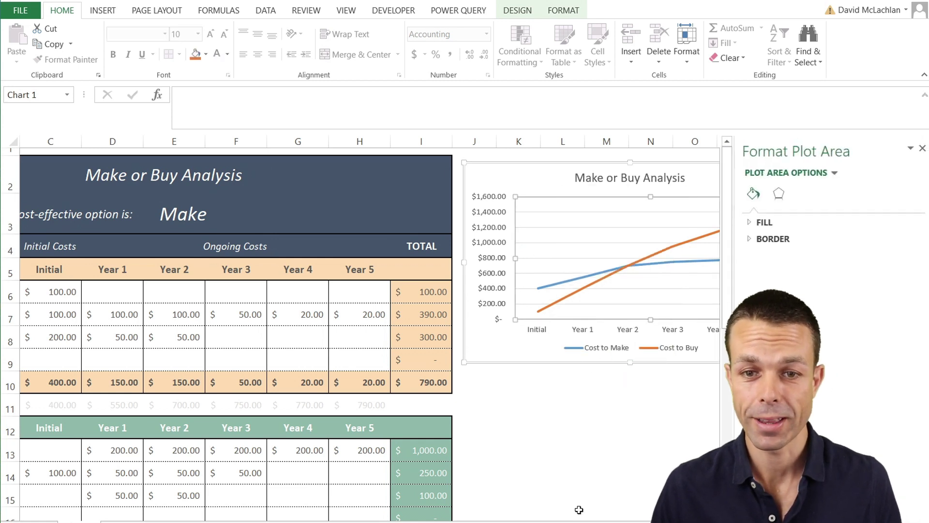
Step: Recolour the Cost to Buy line with the light orange from the recent colours
left_click(532, 256)
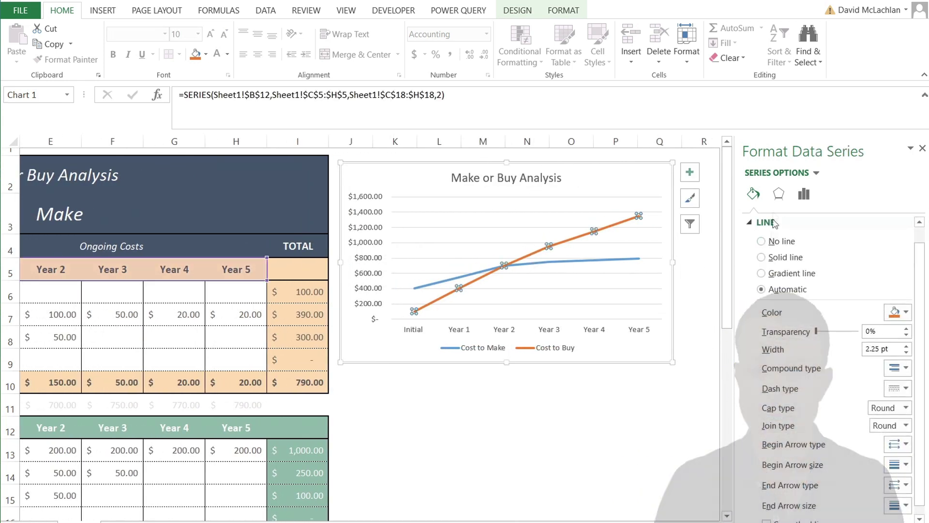
left_click(906, 313)
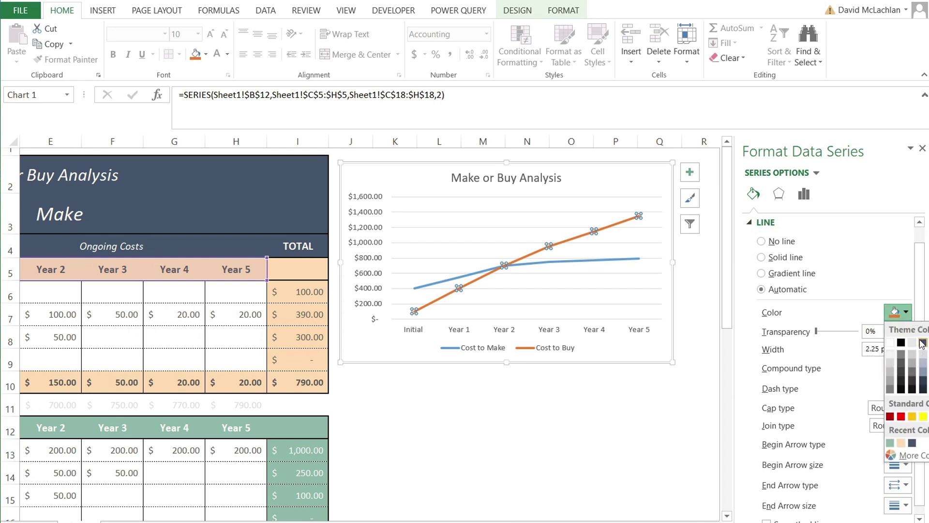
left_click(901, 360)
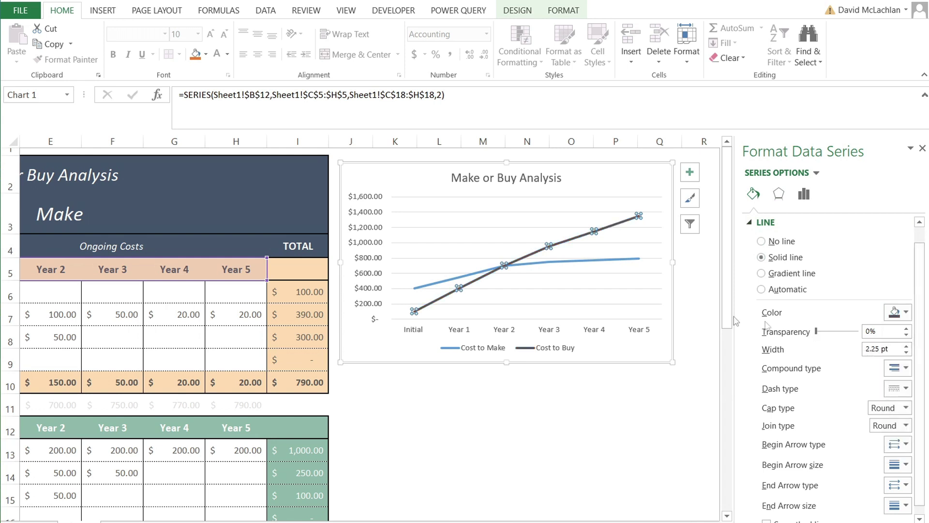
left_click(459, 280)
left_click(906, 313)
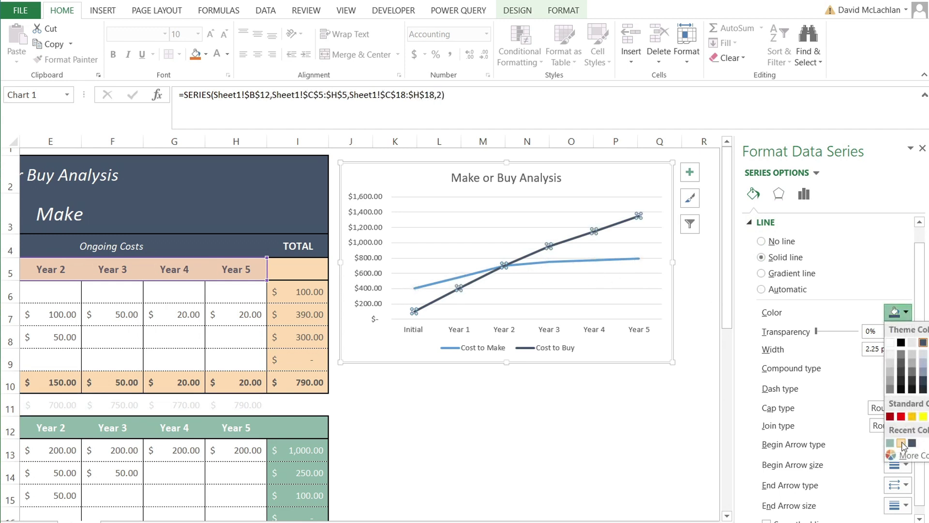
left_click(901, 443)
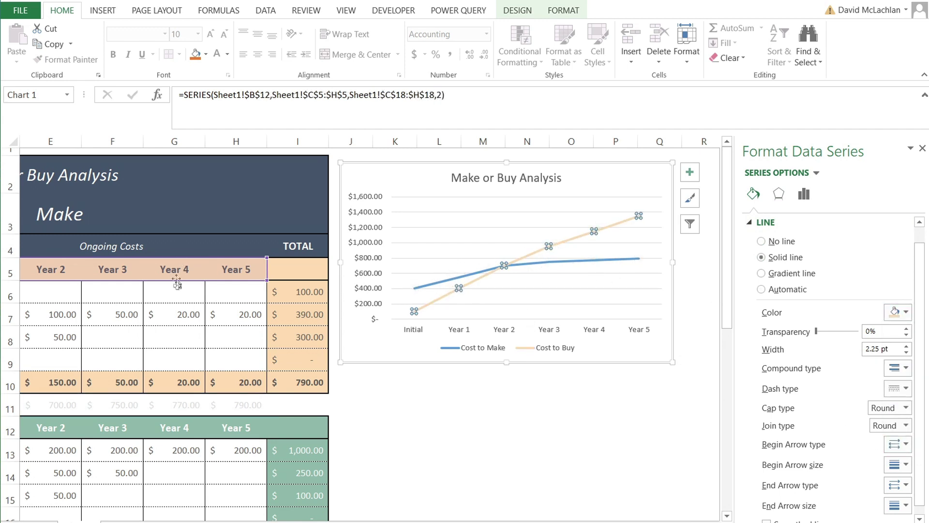
Step: Recolour the Cost to Make line with the green used in the Cost to Buy table
left_click(445, 278)
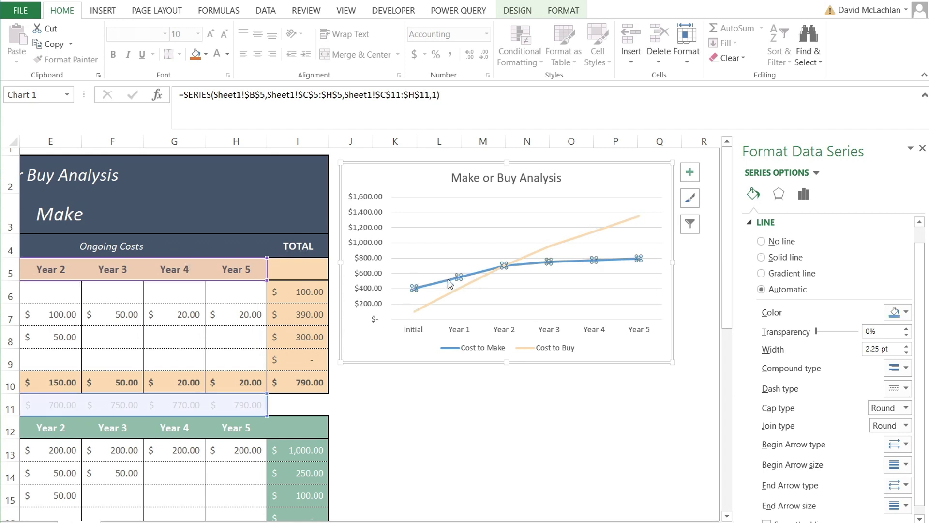
right_click(473, 274)
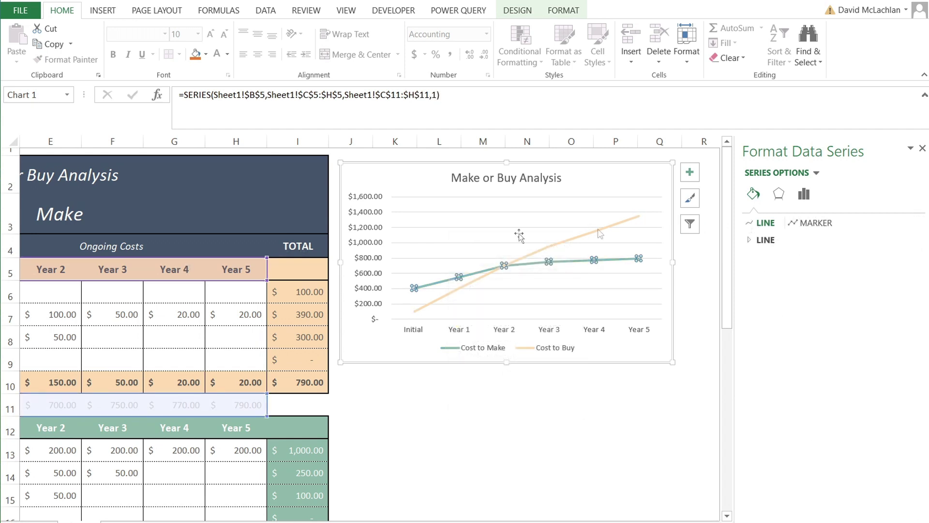
Step: Give the Cost to Make line built-in circular markers of size 6
left_click(814, 226)
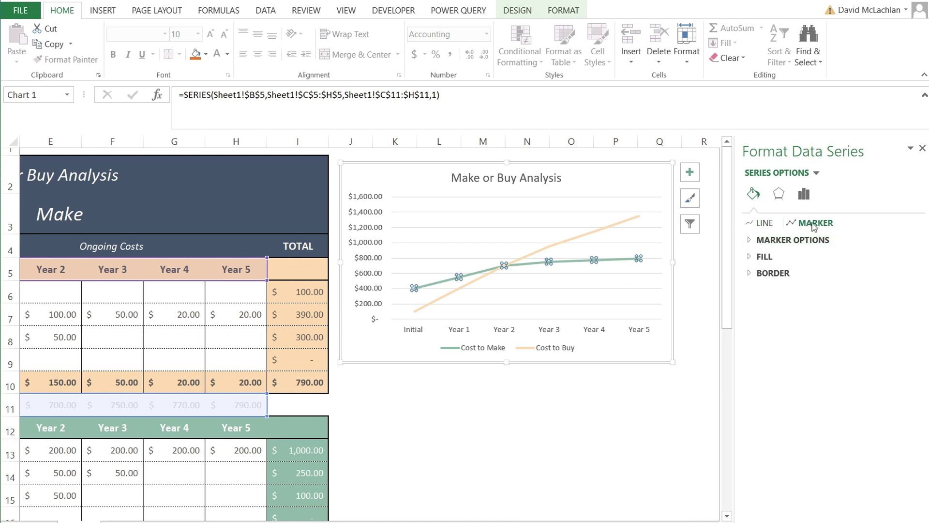
left_click(753, 242)
left_click(760, 290)
left_click(808, 308)
left_click(796, 415)
left_click(826, 322)
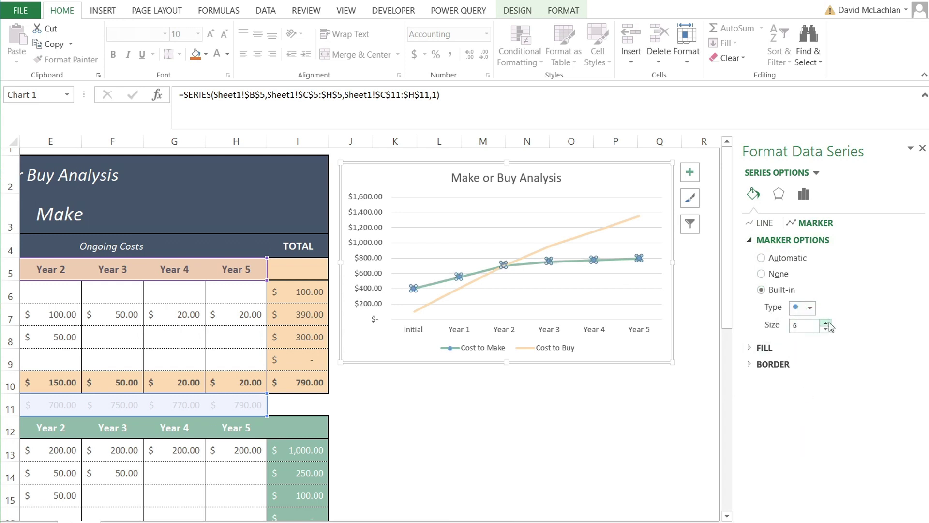
Step: Fill the Cost to Make markers with the green from the recent colours and remove their border
left_click(750, 349)
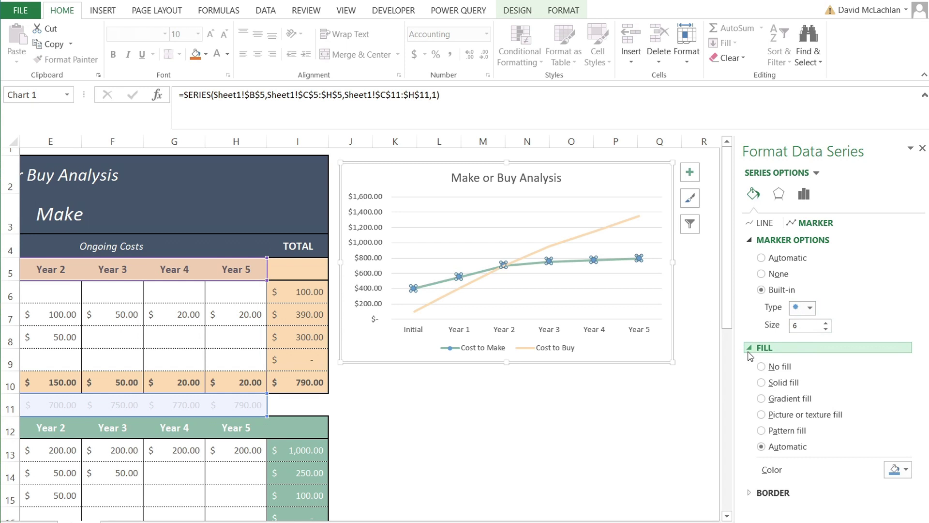
left_click(896, 470)
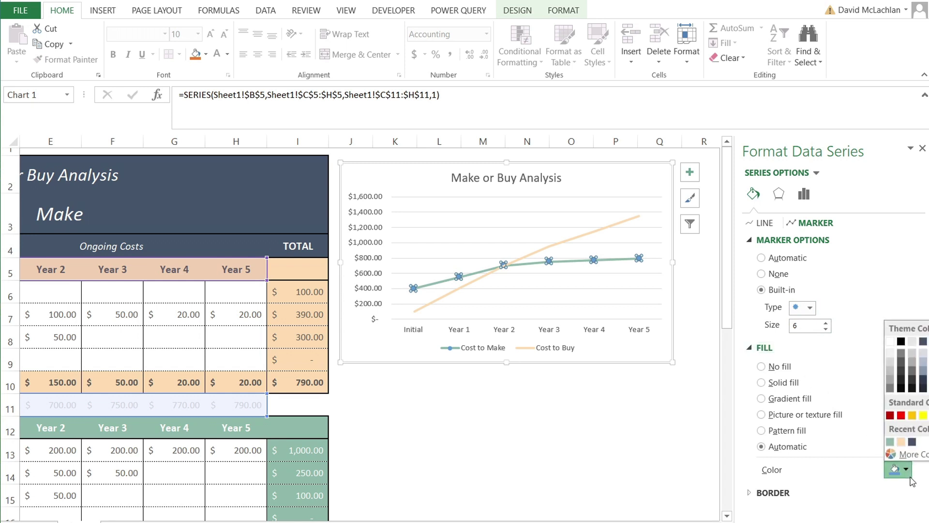
left_click(890, 442)
left_click(764, 510)
scroll(789, 435, "down", 1)
left_click(761, 497)
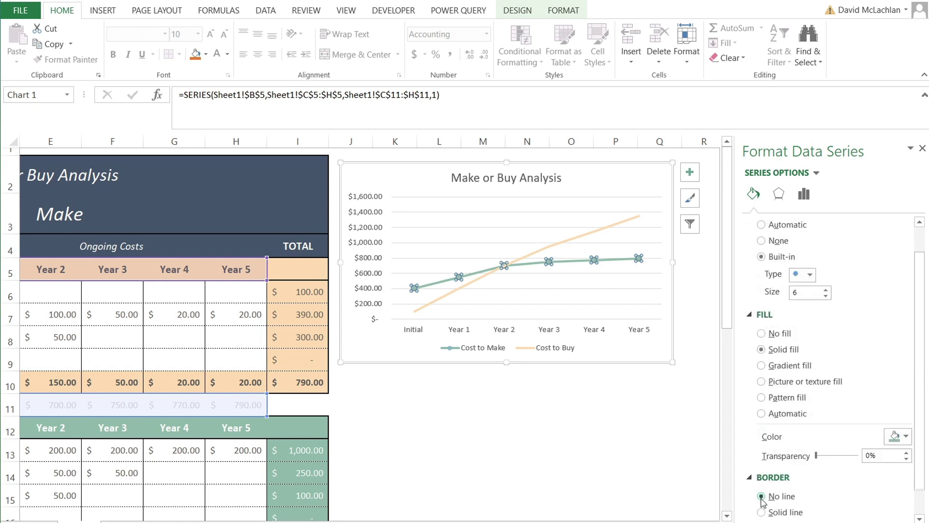
Step: Give the Cost to Buy line circular markers in the line's light orange
left_click(467, 288)
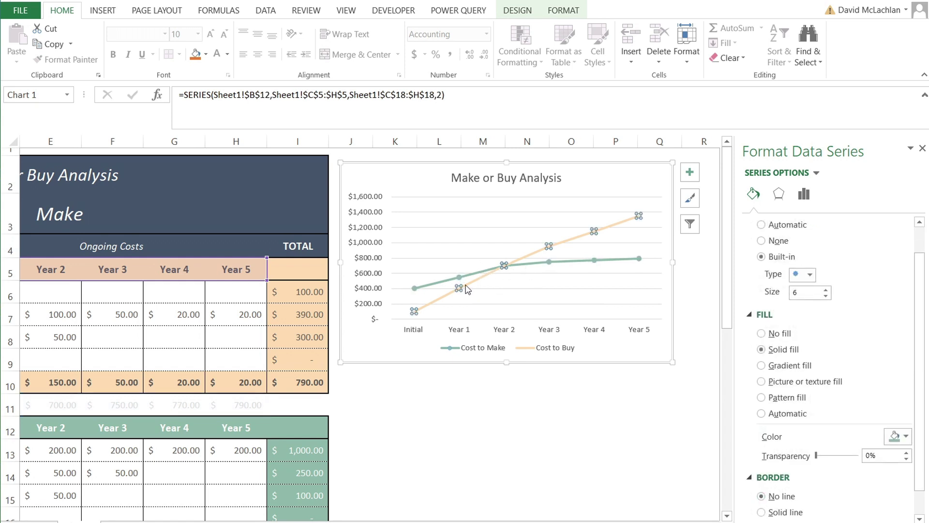
left_click(760, 224)
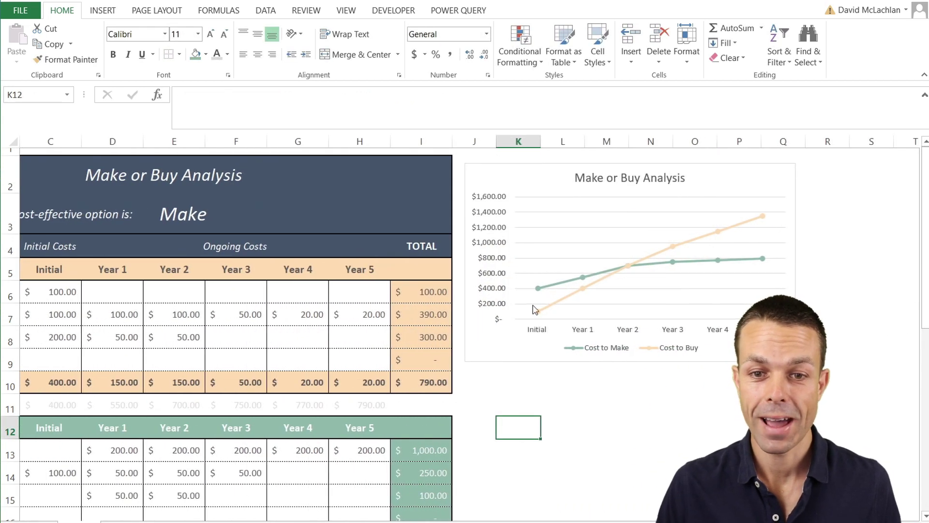
left_click(679, 352)
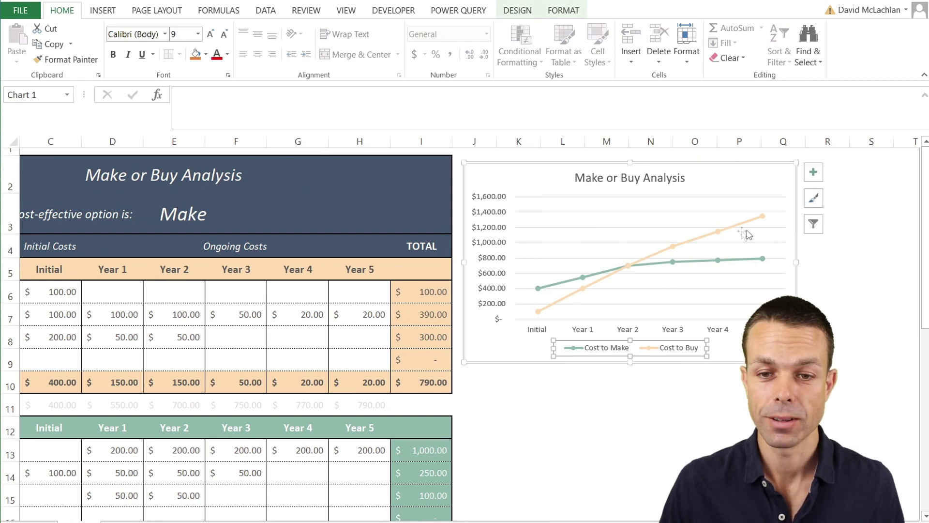
left_click(657, 286)
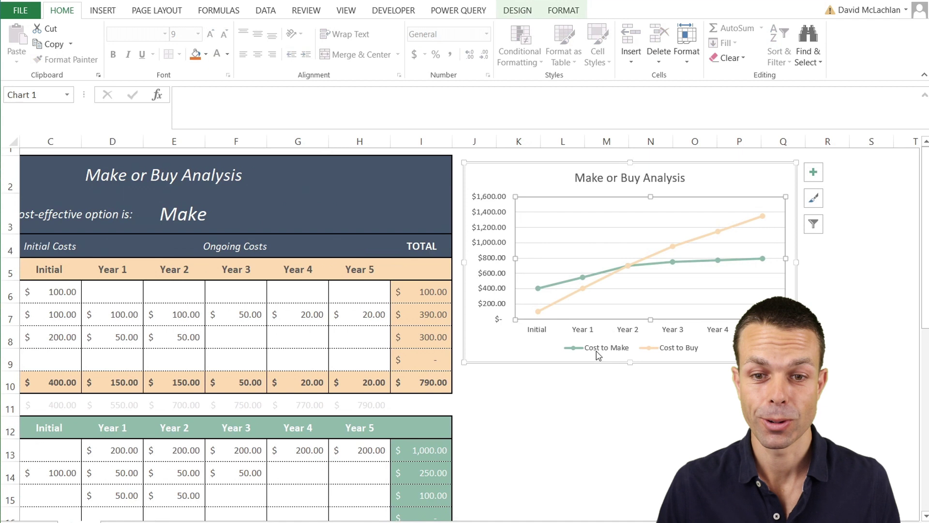
left_click(544, 293)
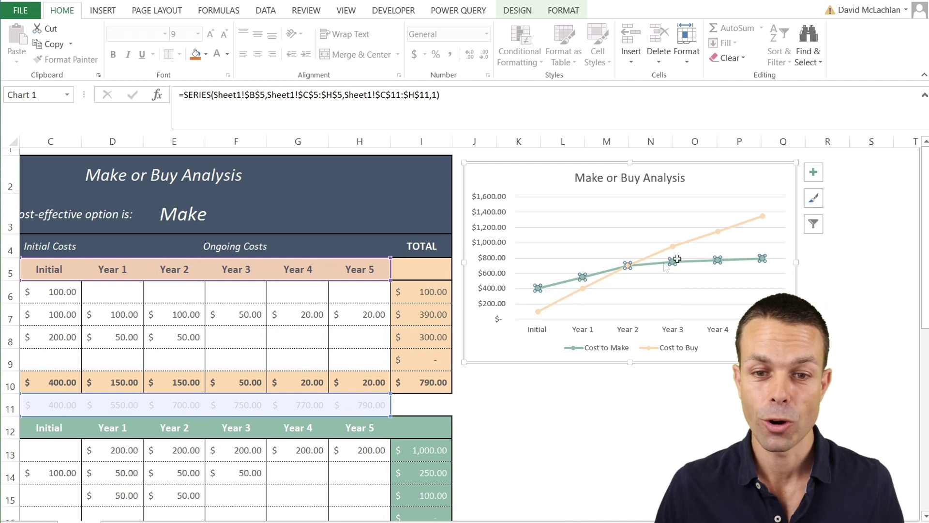
left_click(752, 223)
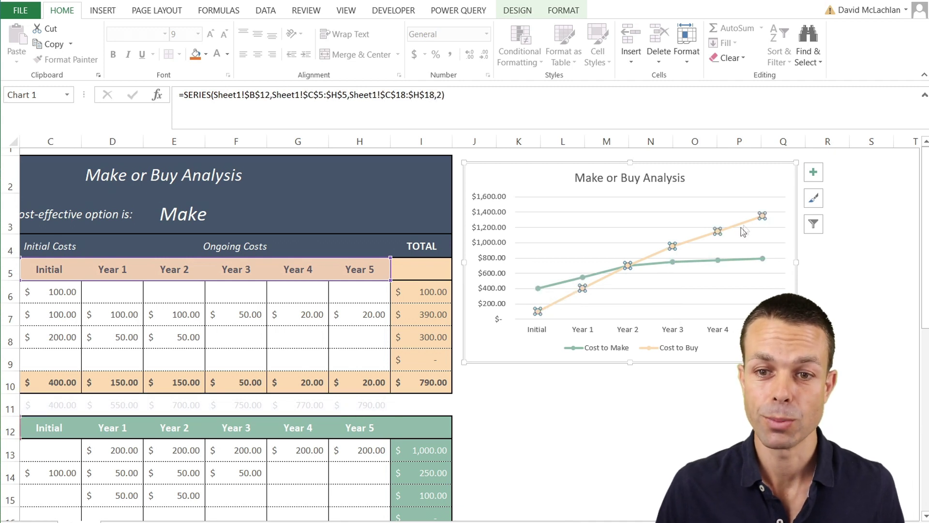
Step: Give the chart area a dark blue-grey outline and set a heavier line weight for it
left_click(612, 367)
left_click(546, 362)
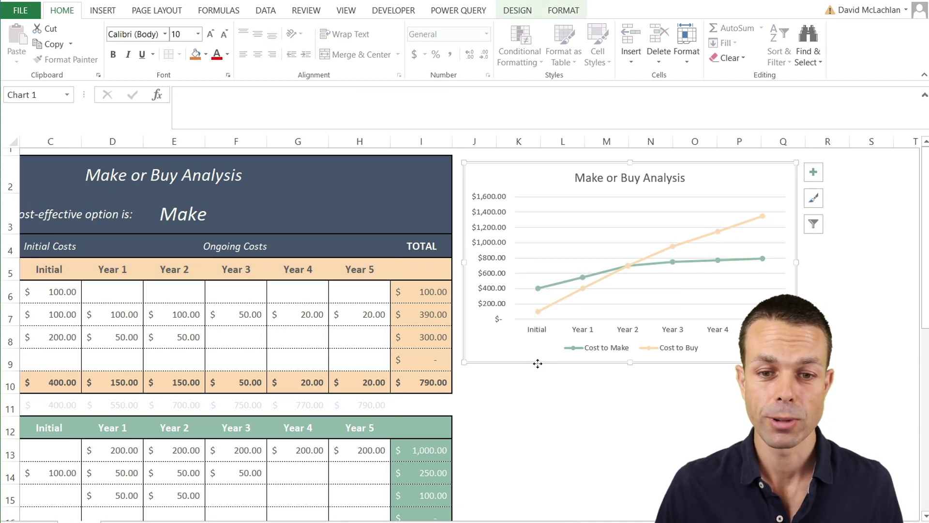
right_click(538, 362)
left_click(579, 393)
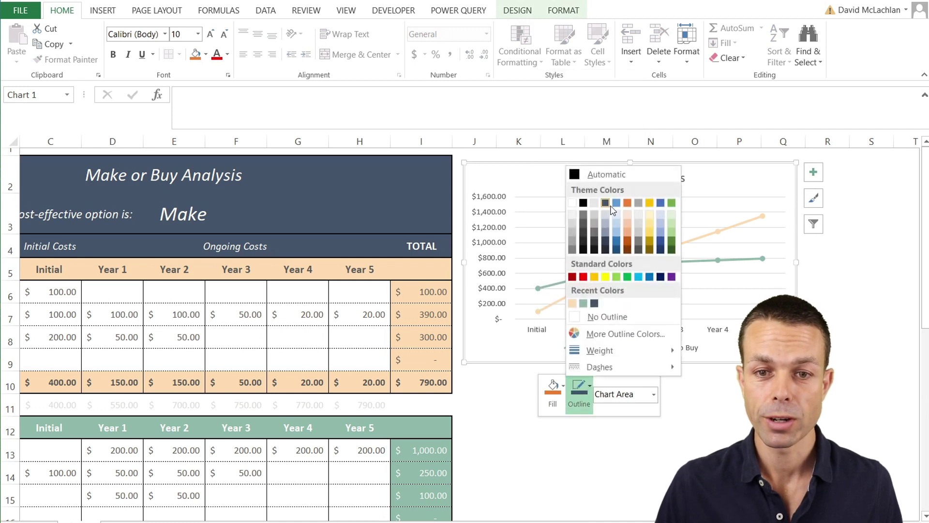
left_click(581, 396)
left_click(582, 396)
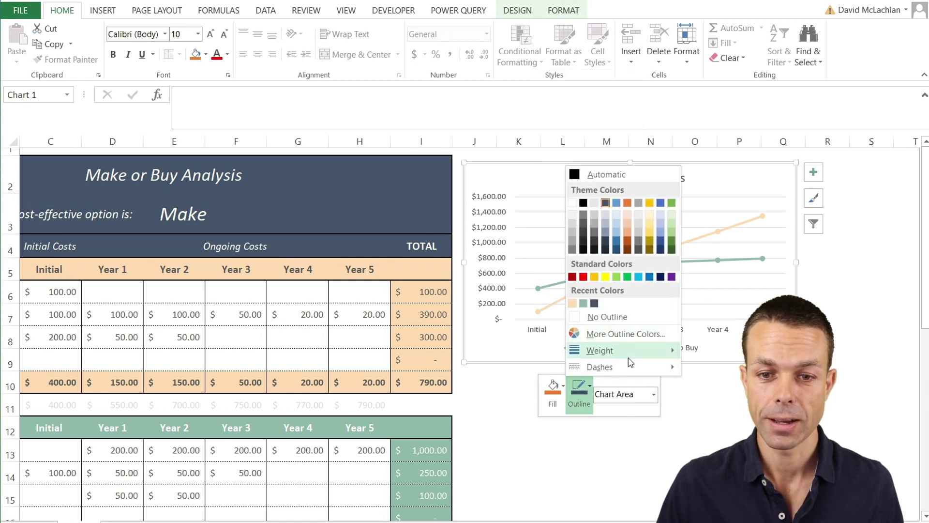
mouse_move(629, 350)
left_click(726, 397)
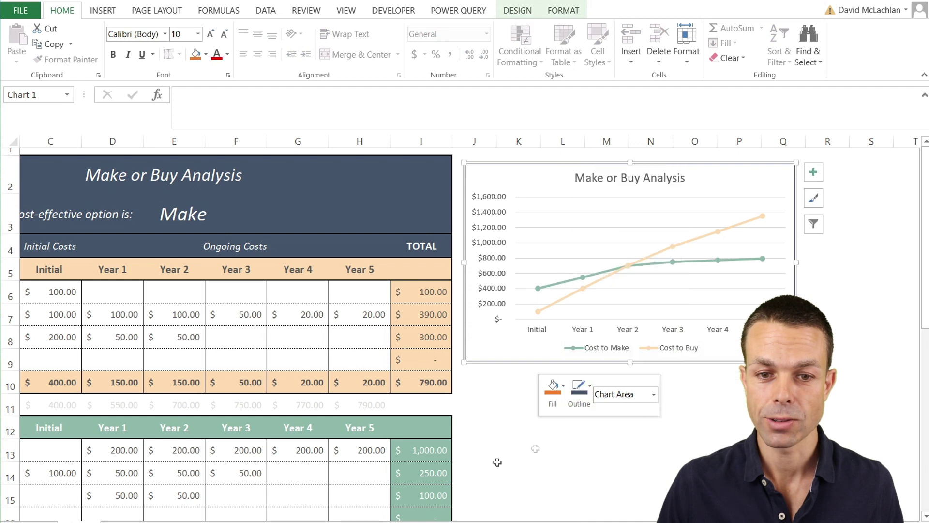
left_click(518, 473)
Step: Enlarge the chart slightly so it extends down into row 10 and across to the start of column R
scroll(469, 329, "left", 2)
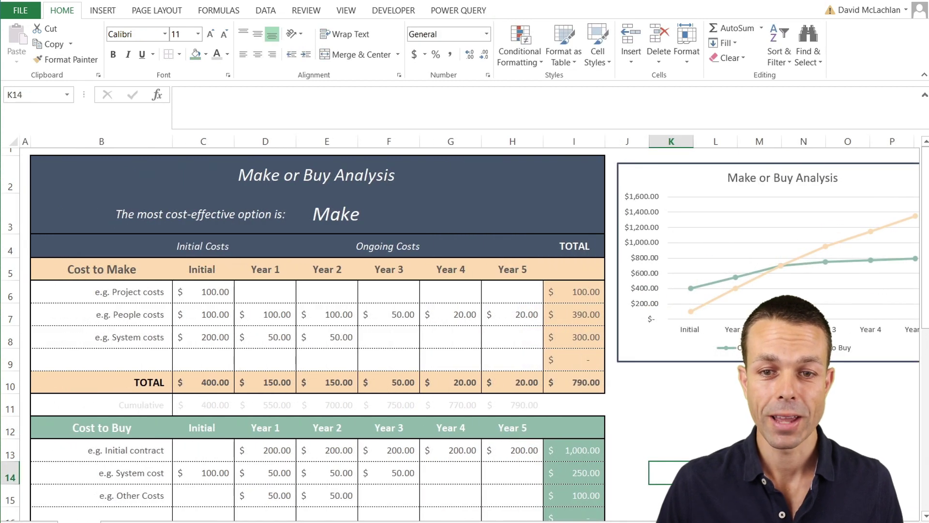
scroll(470, 377, "down", 1)
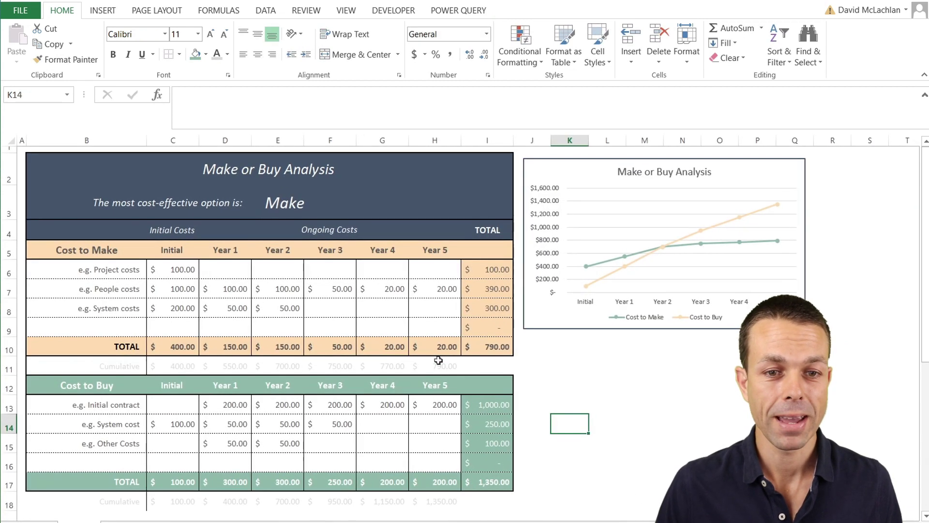
left_click(610, 498)
left_click(683, 273)
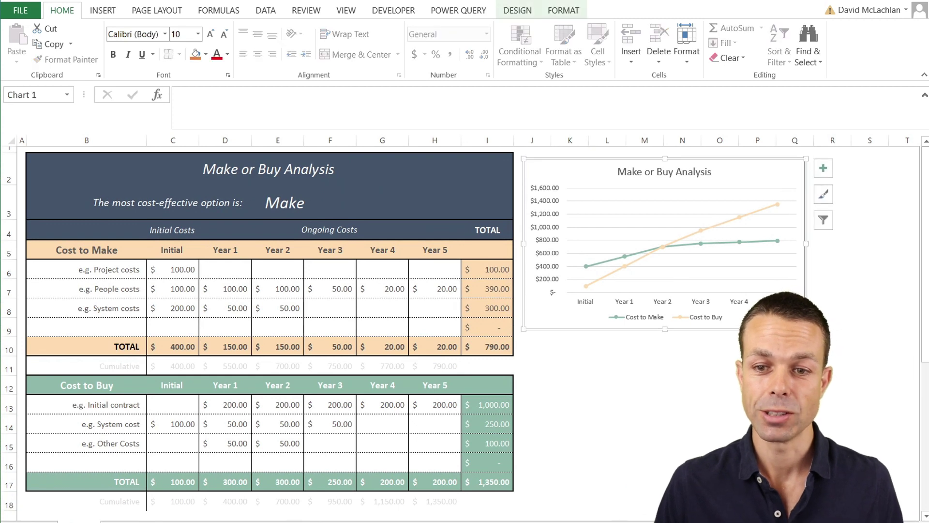
left_click_drag(815, 337, 818, 343)
left_click(682, 385)
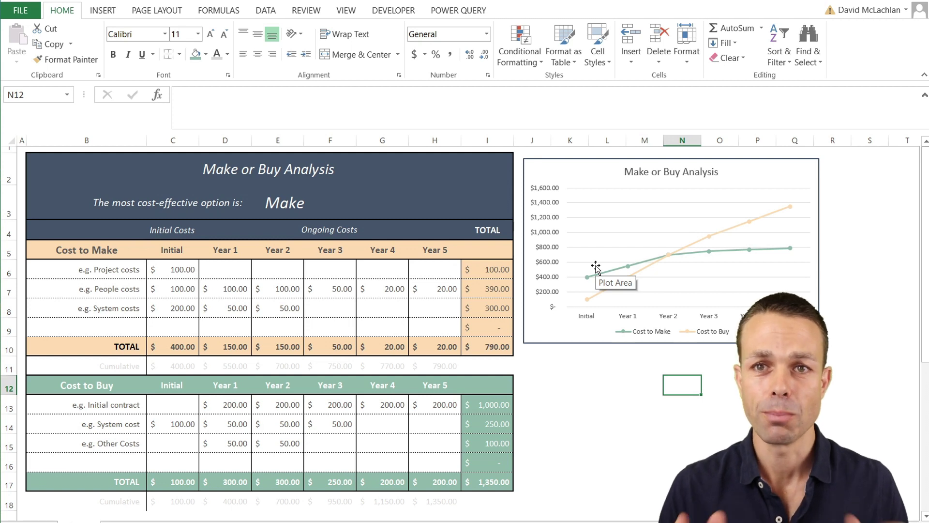
left_click(869, 516)
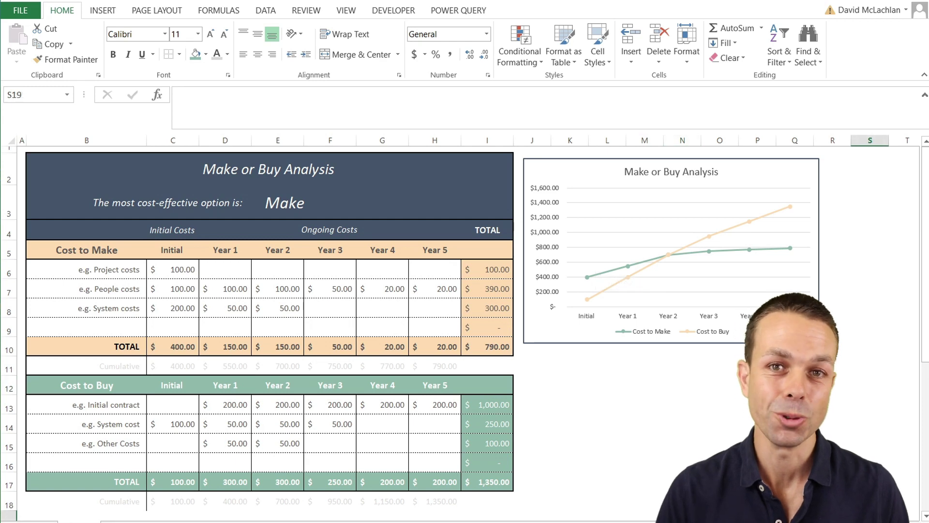